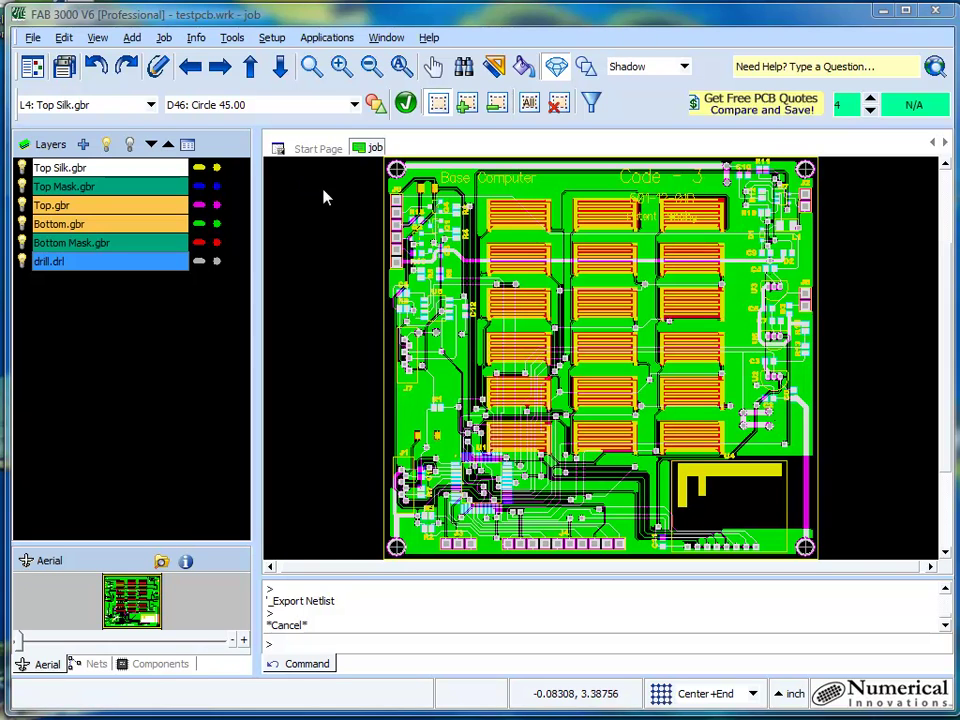
# Export the board's netlist in IPC-D-356A format to the testpcb folder as odb_netlist
pyautogui.click(36, 39)
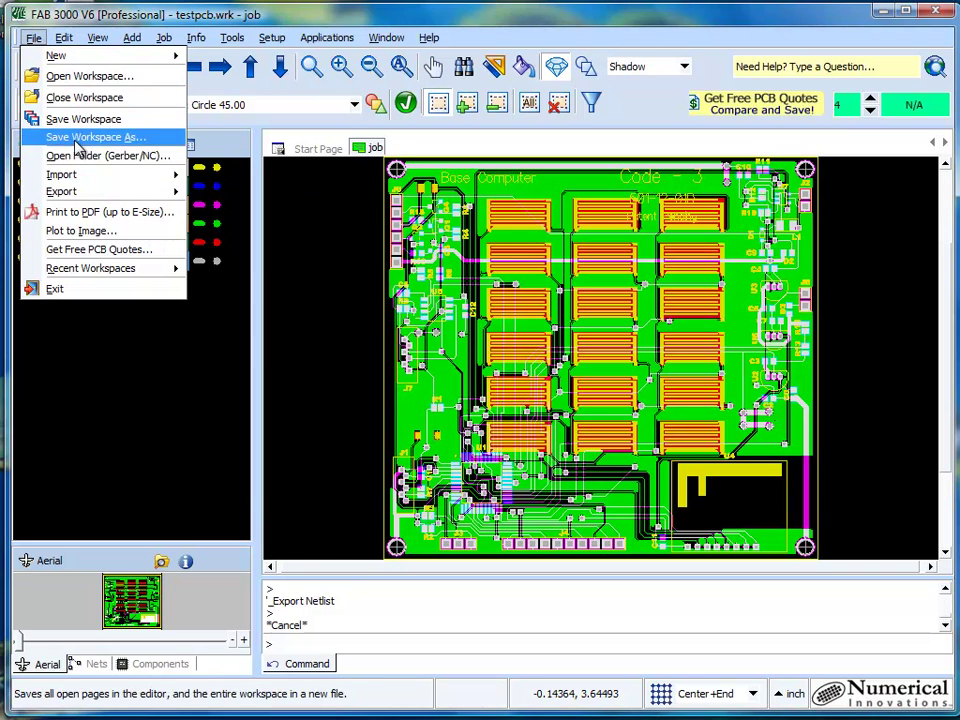
pyautogui.moveTo(98, 193)
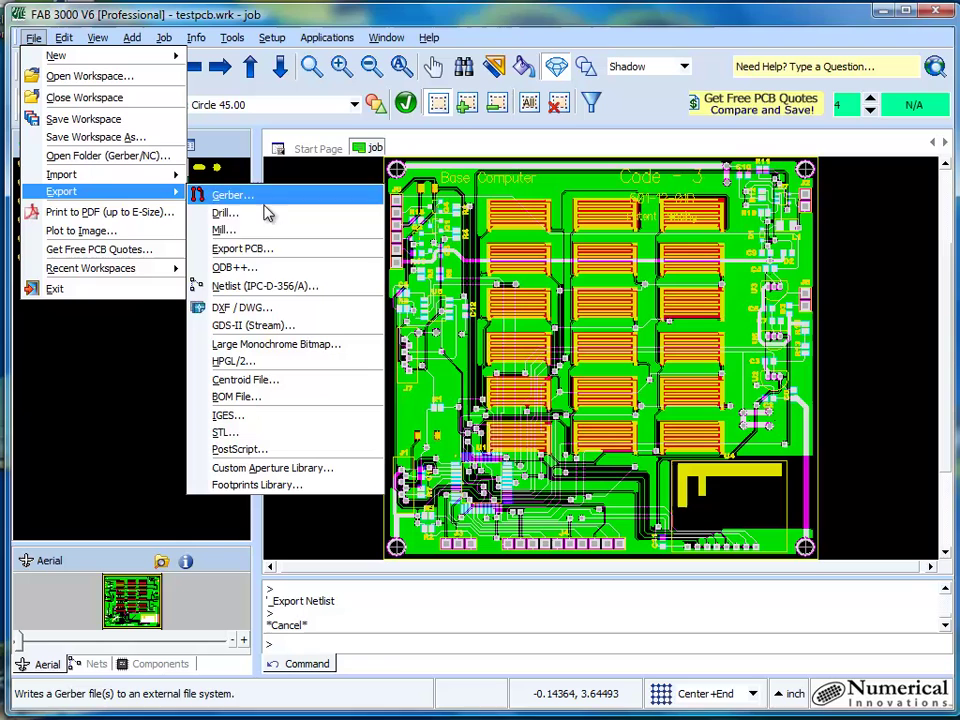
pyautogui.click(297, 290)
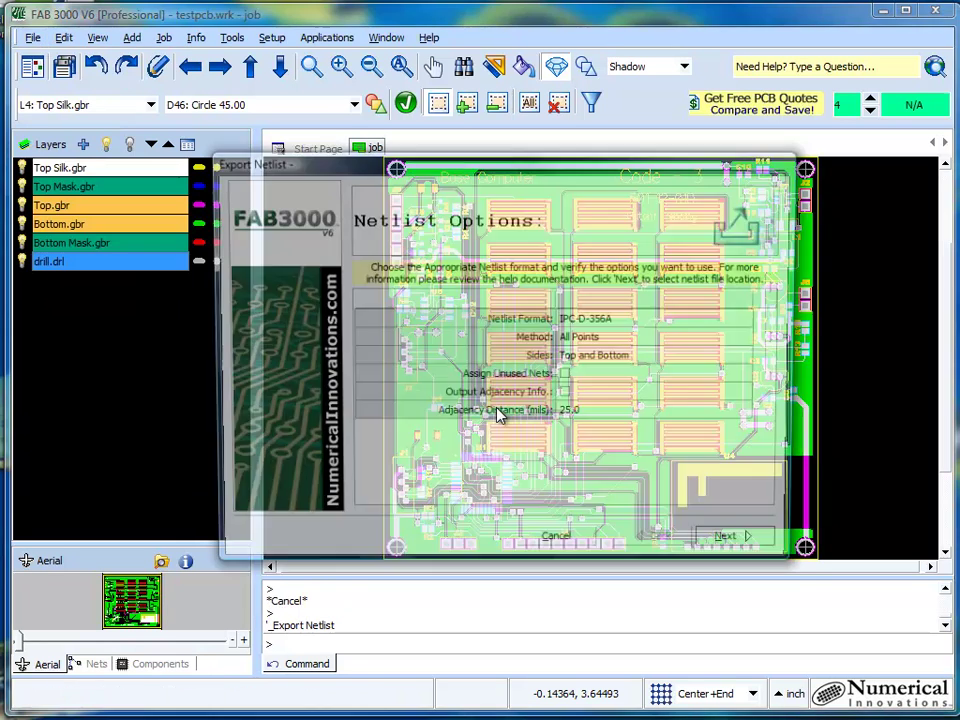
pyautogui.click(752, 546)
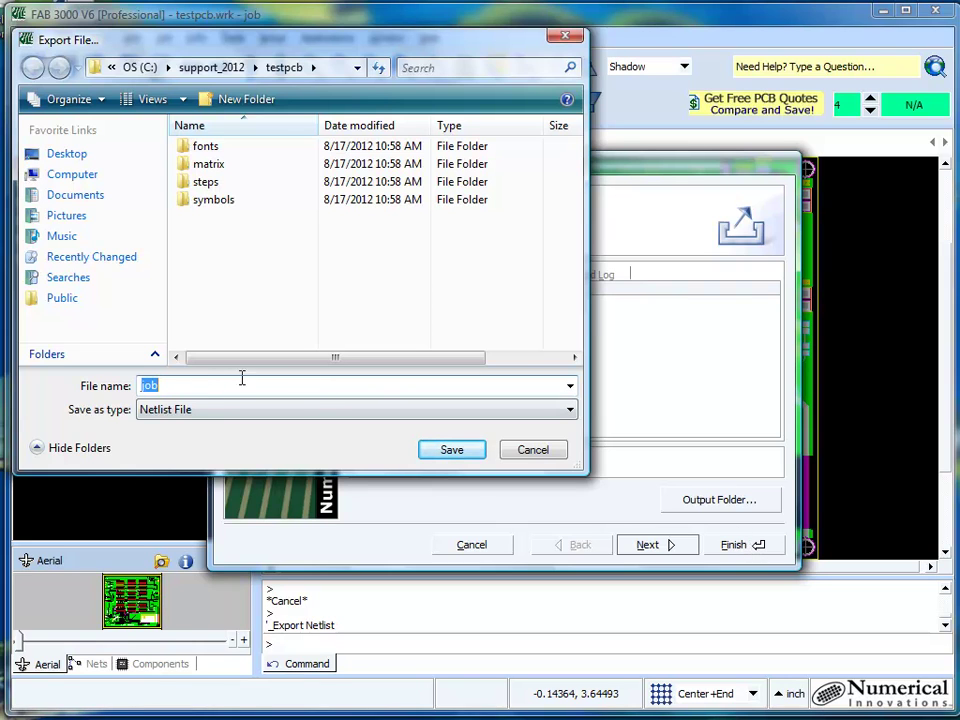
pyautogui.write('odb_netlist')
pyautogui.click(463, 455)
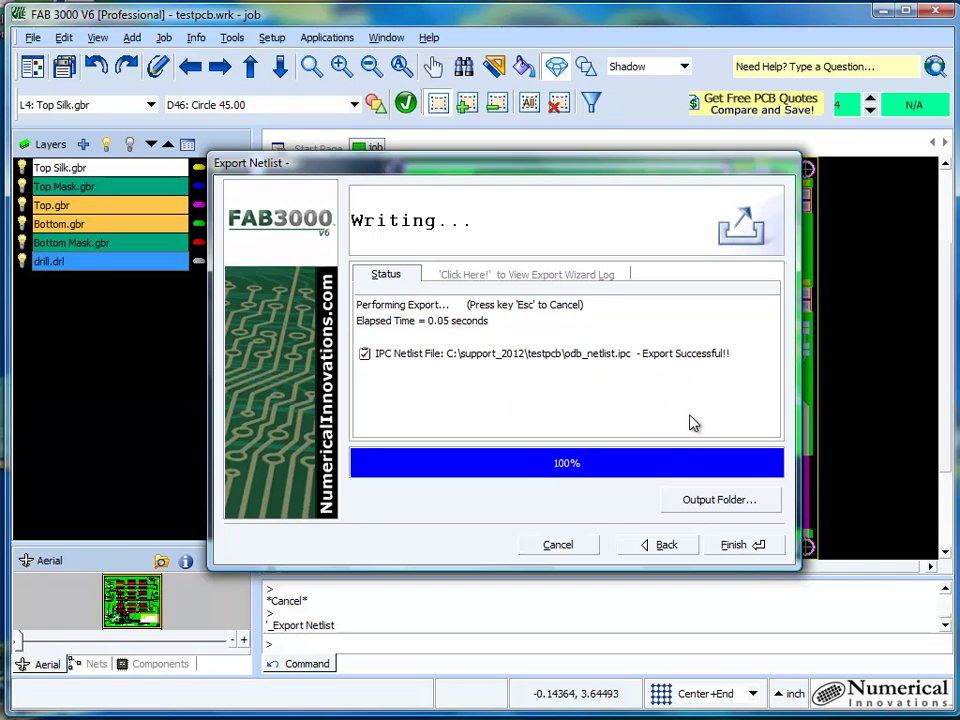
pyautogui.click(748, 550)
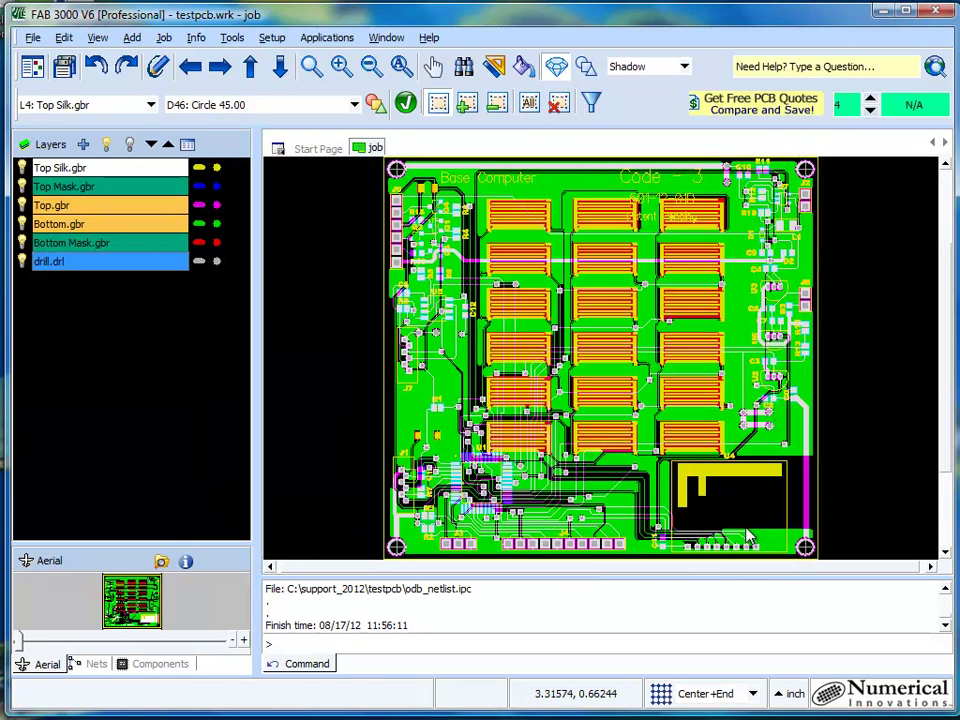
# Show and enlarge the net list, and examine individual nets between $Net00002 and $Net00008 on the board
pyautogui.click(95, 665)
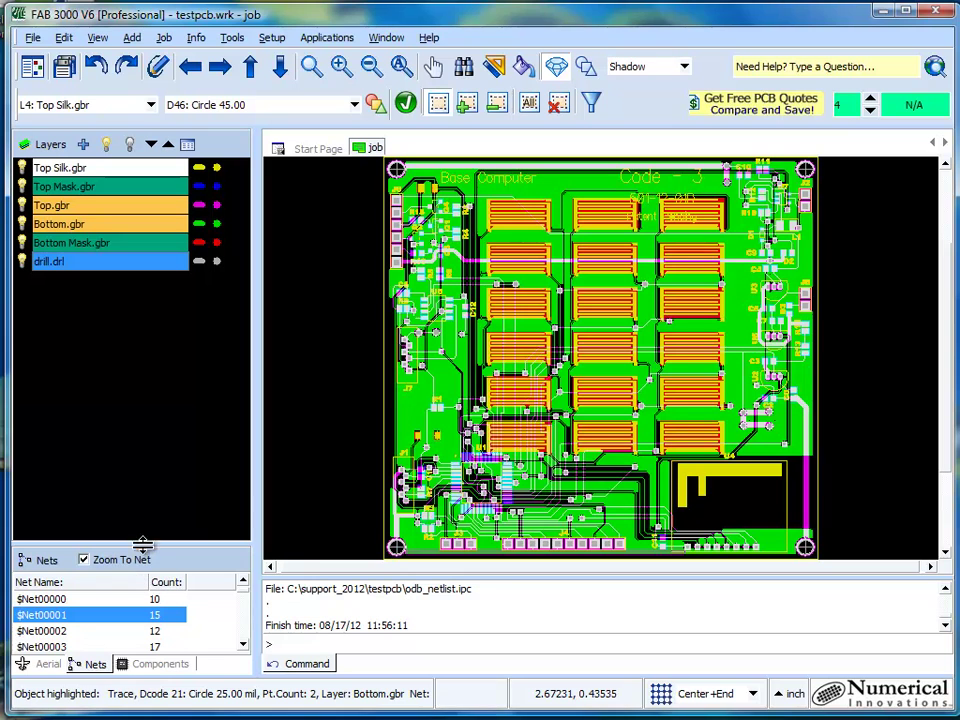
pyautogui.moveTo(158, 481); pyautogui.dragTo(158, 482)
pyautogui.click(133, 567)
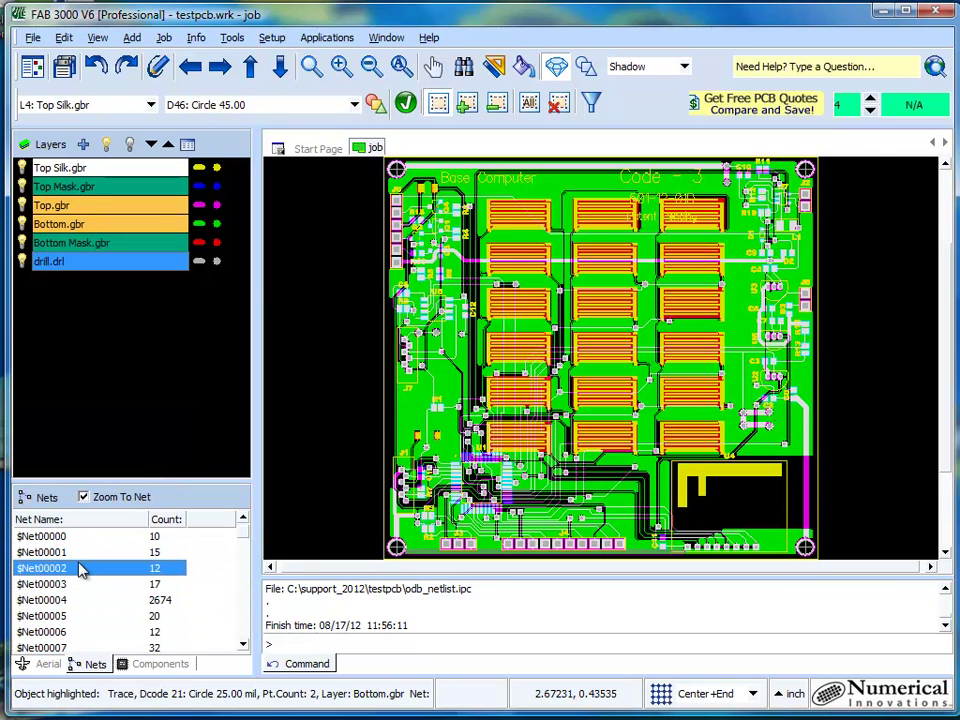
pyautogui.click(72, 586)
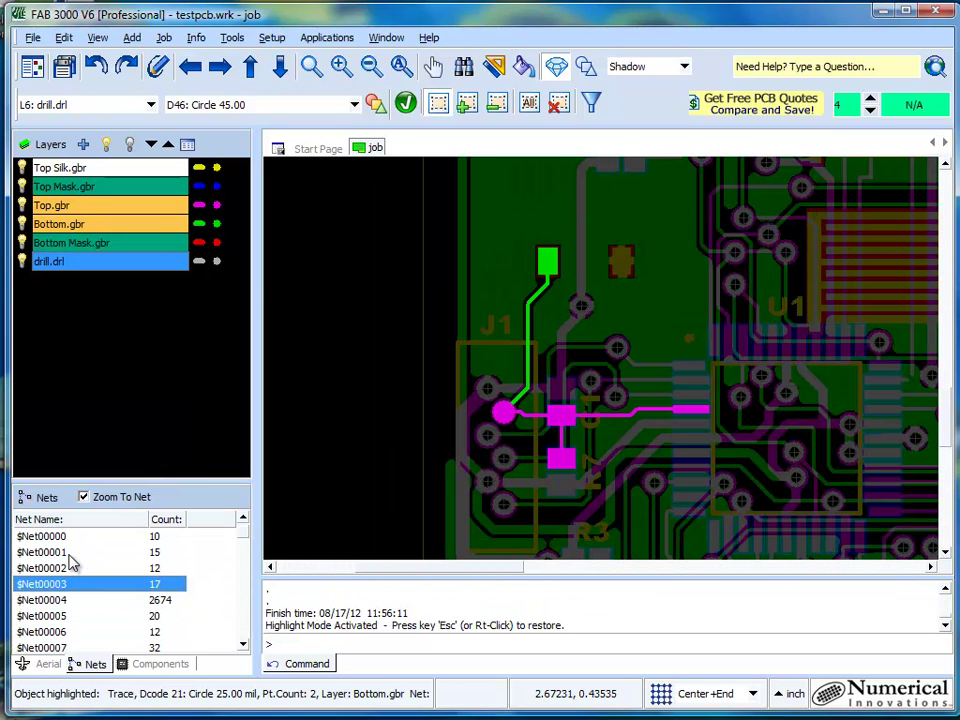
pyautogui.click(70, 616)
pyautogui.click(68, 632)
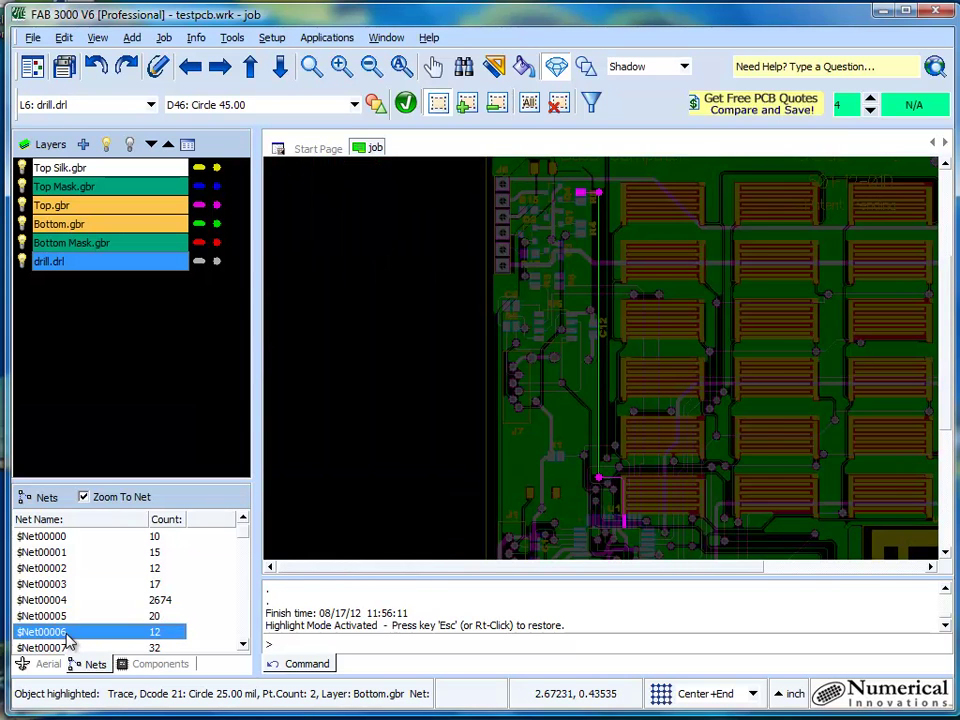
pyautogui.scroll(-1, 68, 640)
pyautogui.click(82, 616)
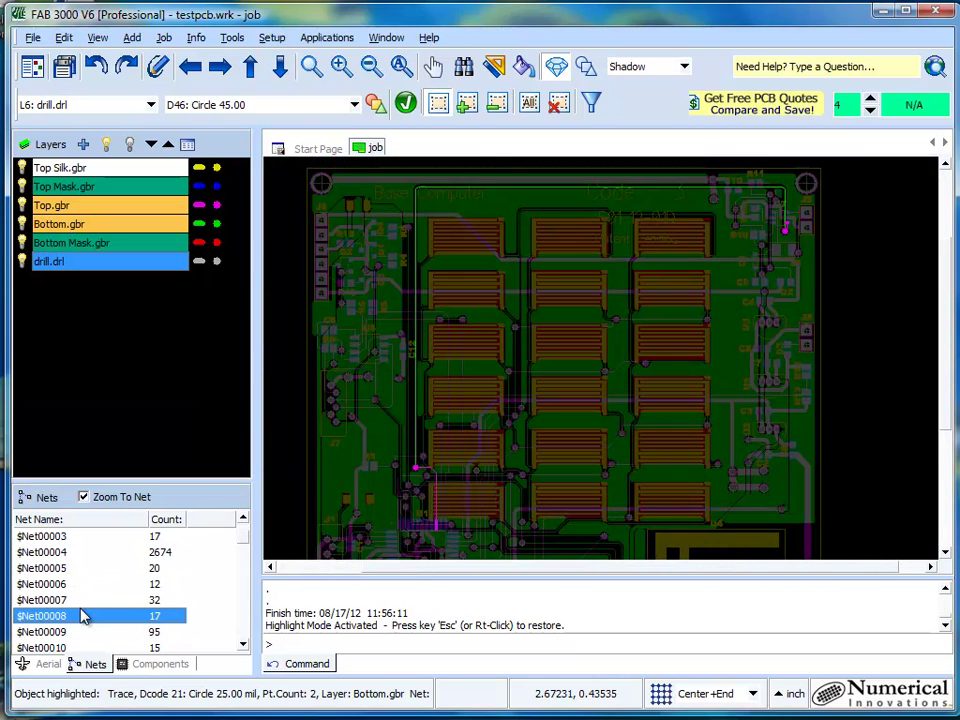
pyautogui.click(82, 600)
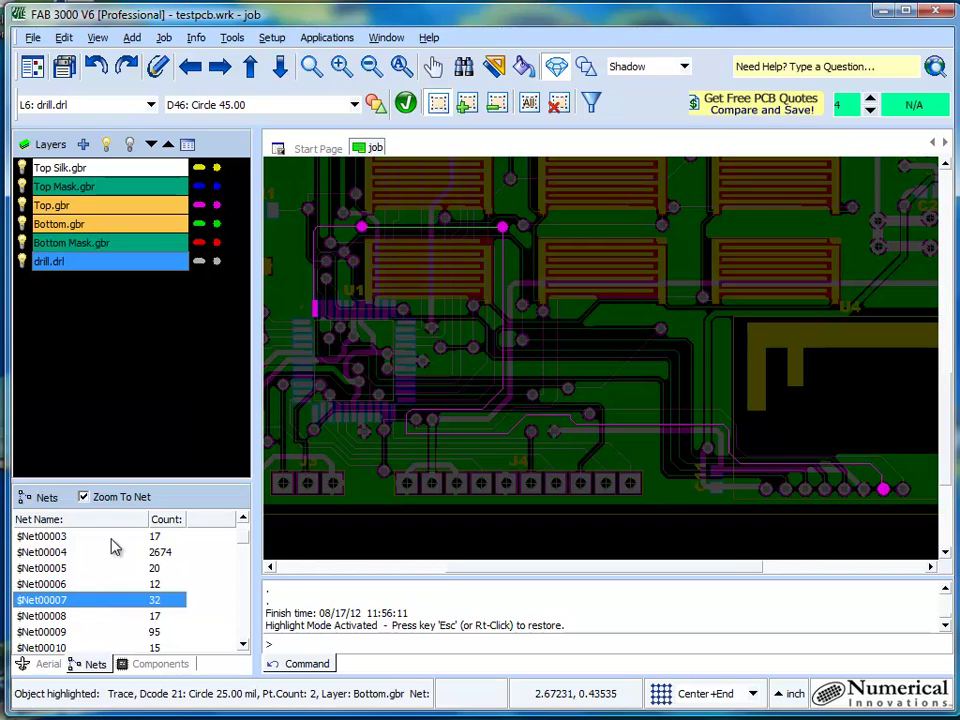
# Set the net highlighting mode to Isolate and examine $Net00008 and $Net00009 on their own
pyautogui.click(686, 68)
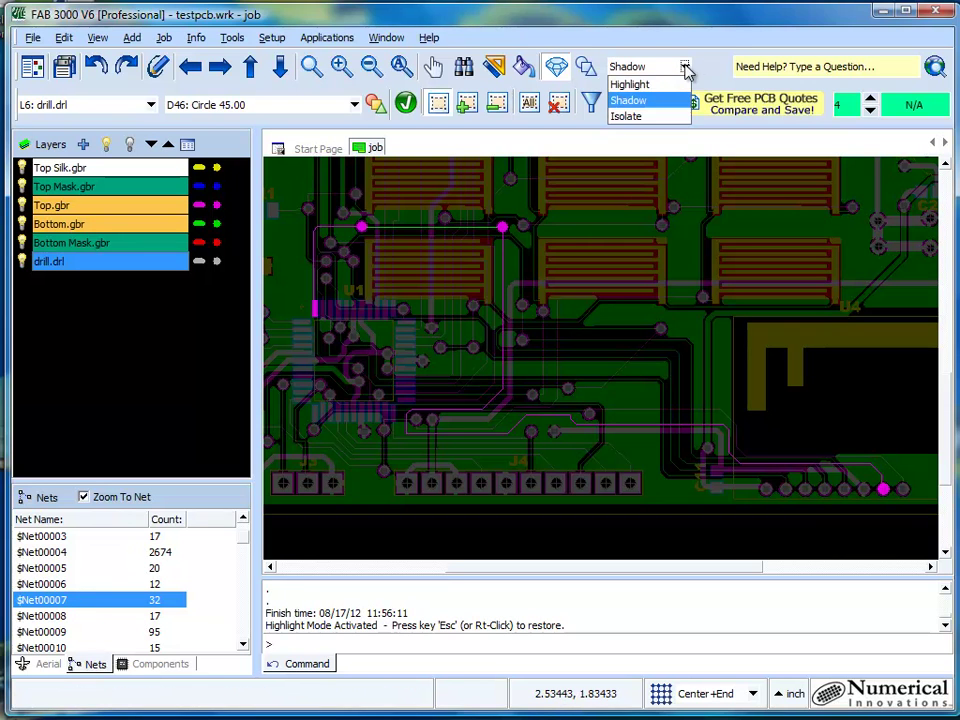
pyautogui.click(643, 117)
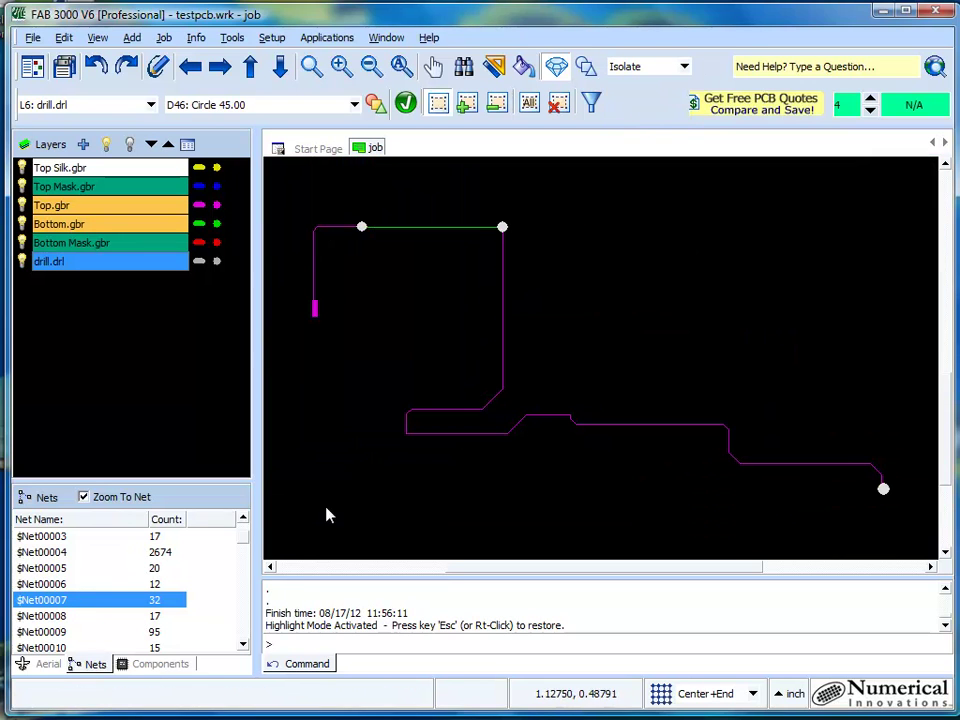
pyautogui.click(70, 615)
pyautogui.click(72, 632)
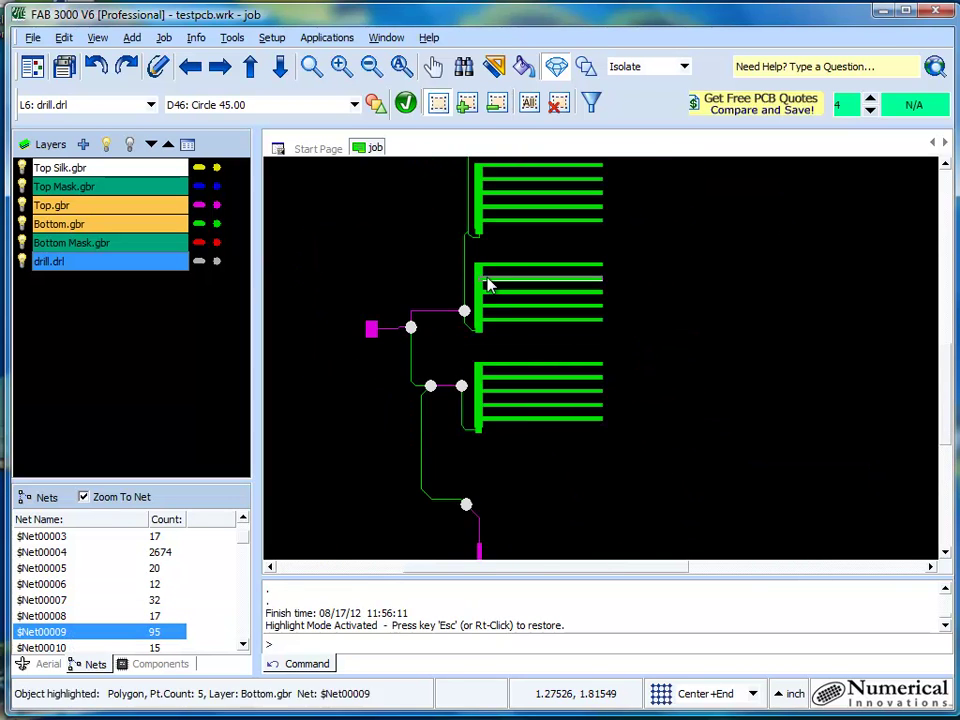
pyautogui.scroll(-1, 557, 393)
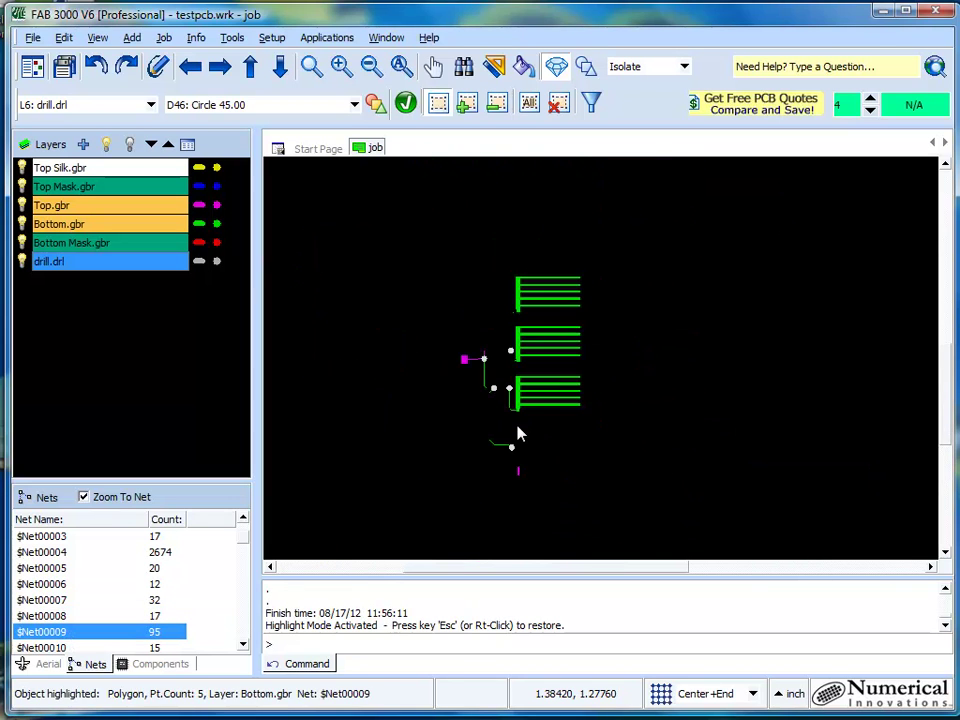
# Set the net highlighting mode back to Shadow, view $Net00009, and clear the highlight to show the whole board
pyautogui.click(686, 67)
pyautogui.click(662, 98)
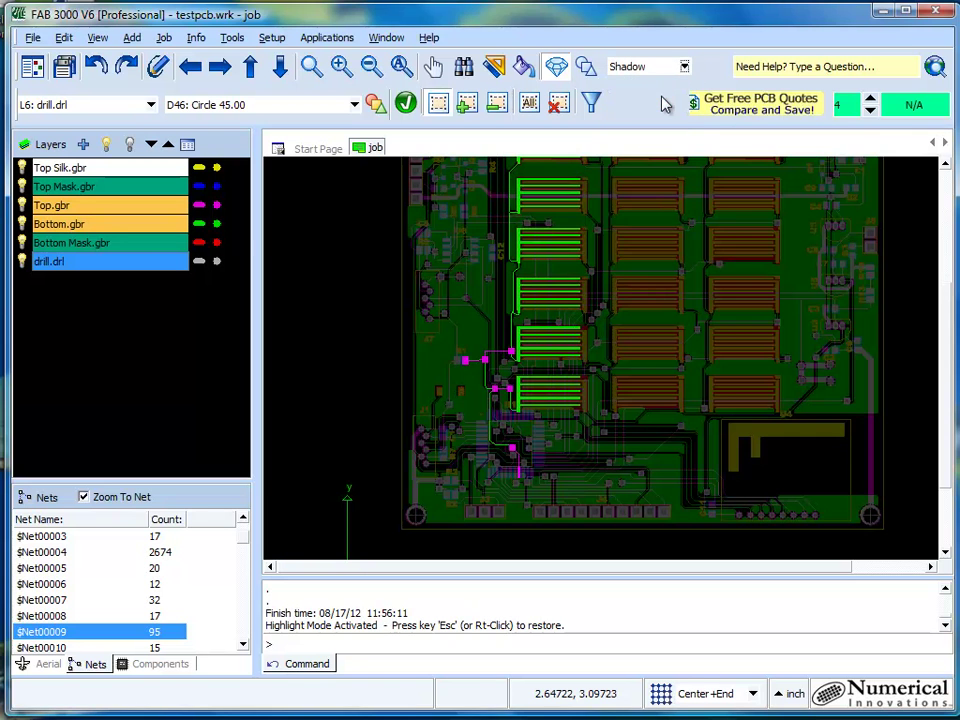
pyautogui.scroll(1, 531, 424)
pyautogui.scroll(-1, 518, 422)
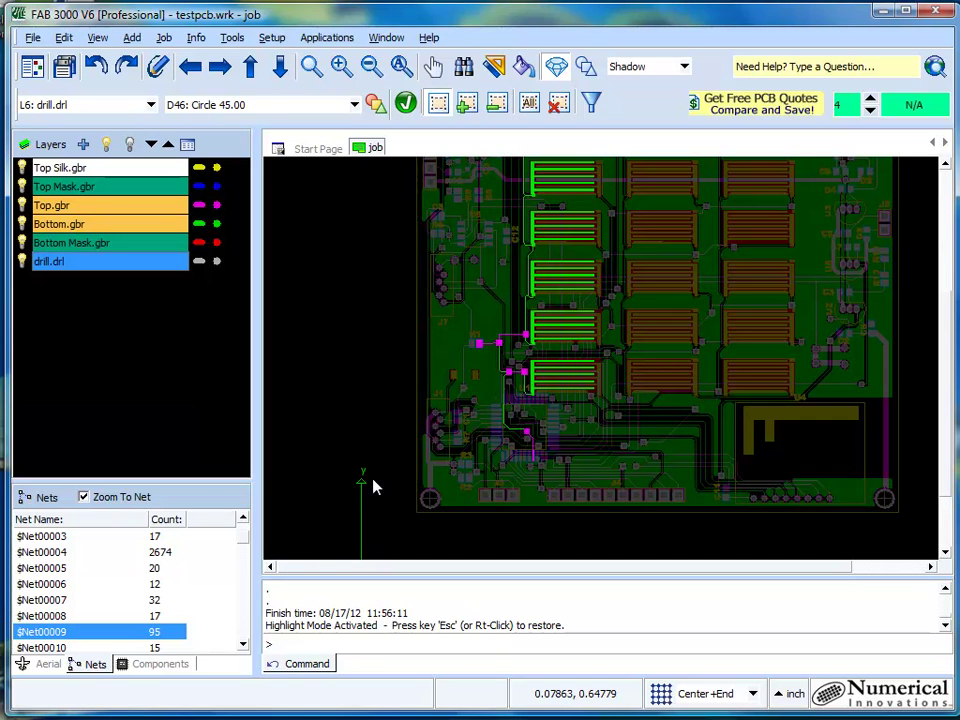
pyautogui.press('Escape')
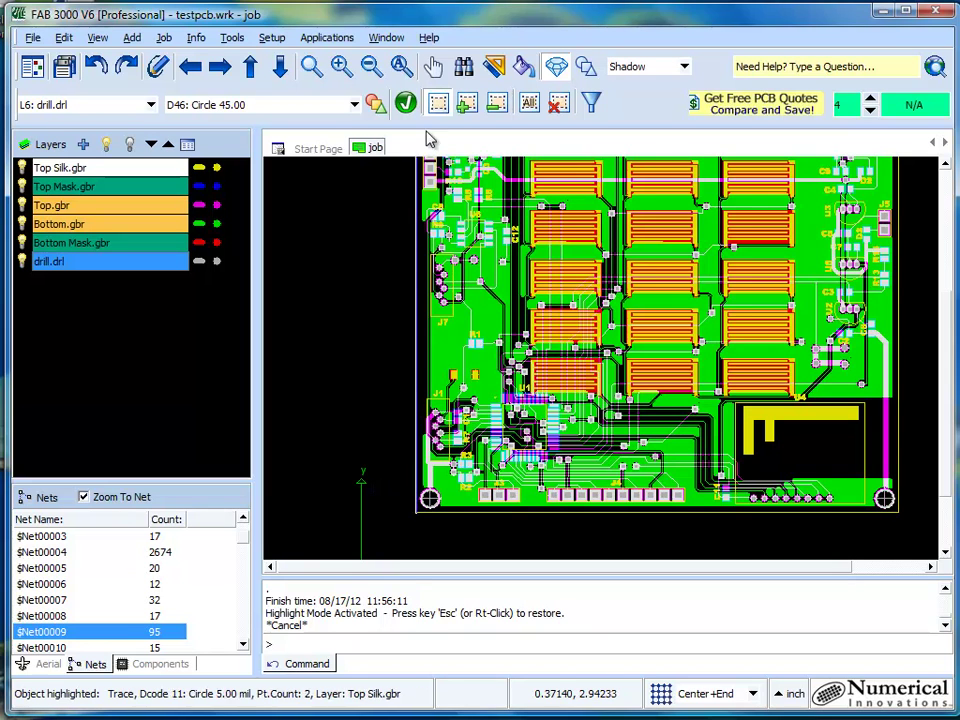
pyautogui.click(402, 66)
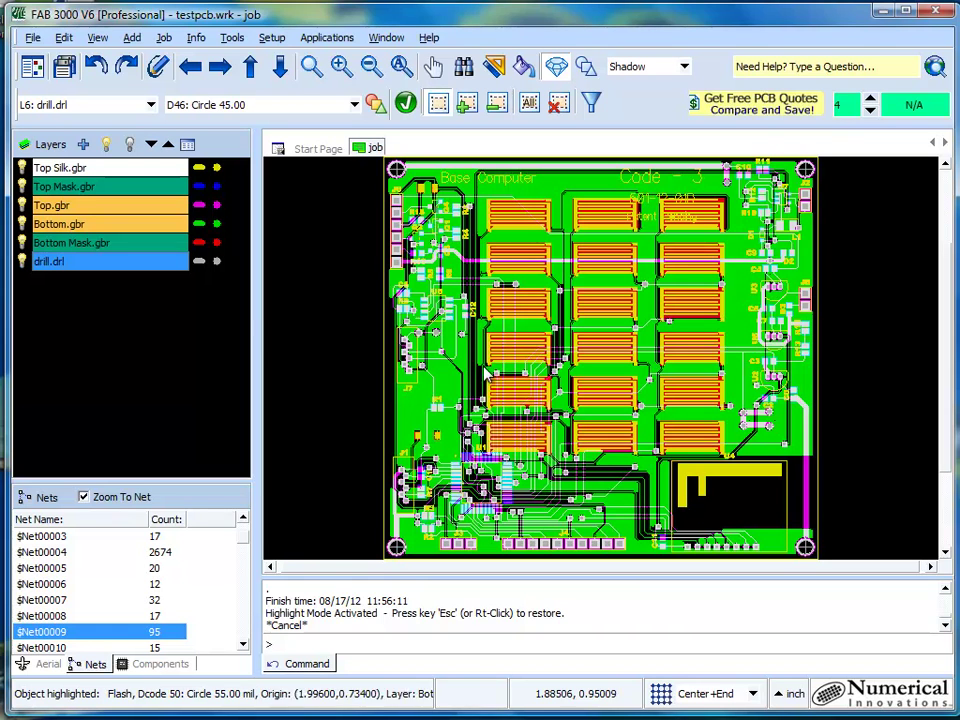
# Run Netlist Extraction with internal pad stack creation enabled, replacing the existing nets in the design
pyautogui.click(232, 37)
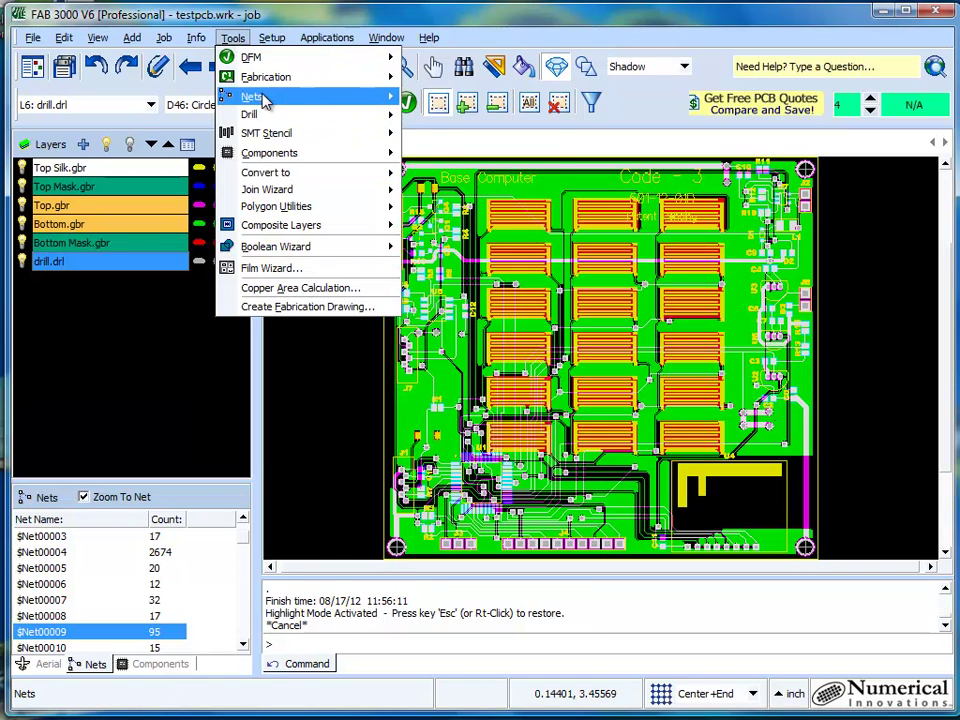
pyautogui.moveTo(266, 96)
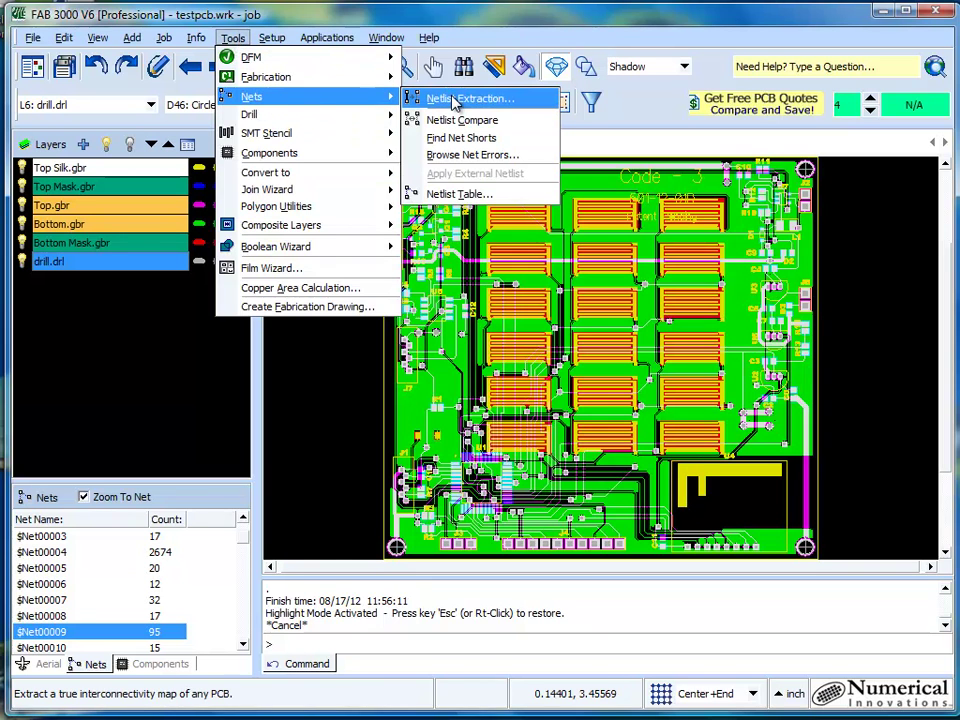
pyautogui.click(455, 100)
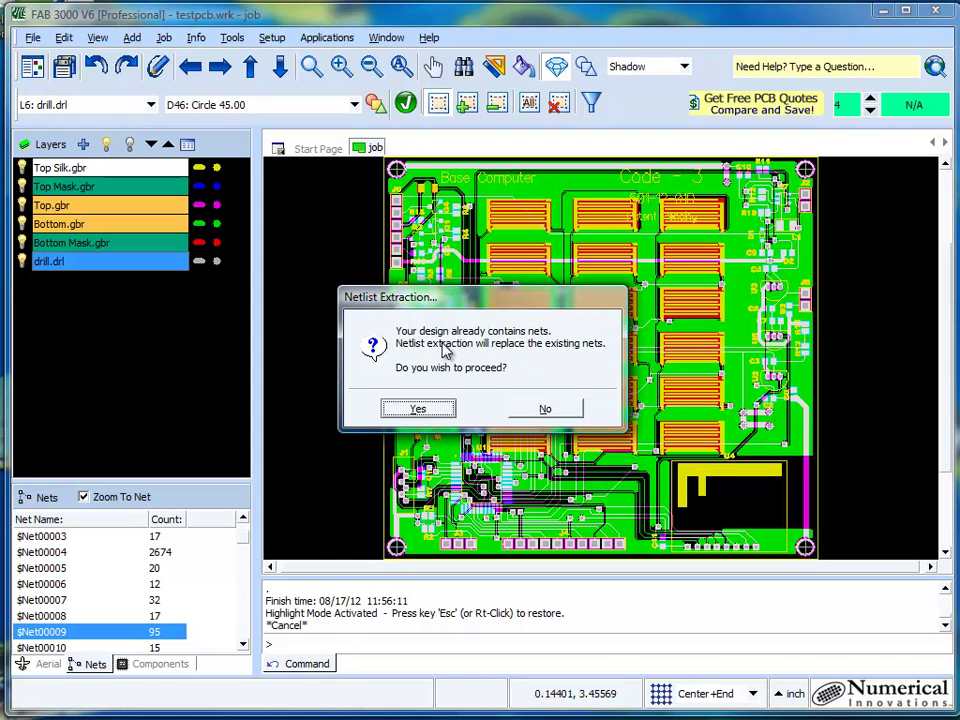
pyautogui.click(435, 409)
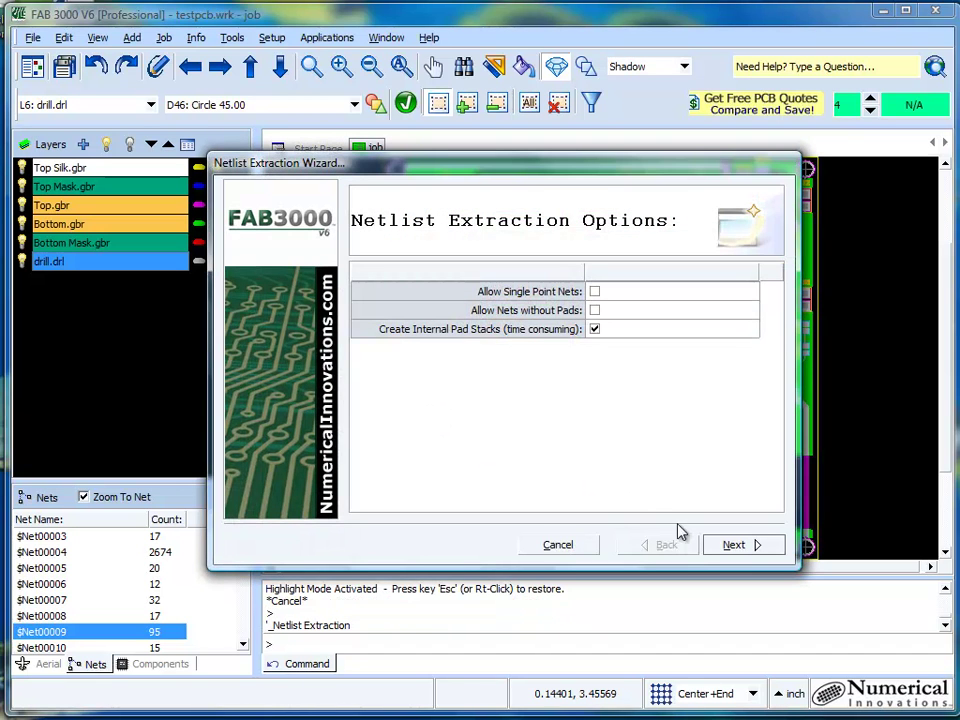
pyautogui.click(735, 545)
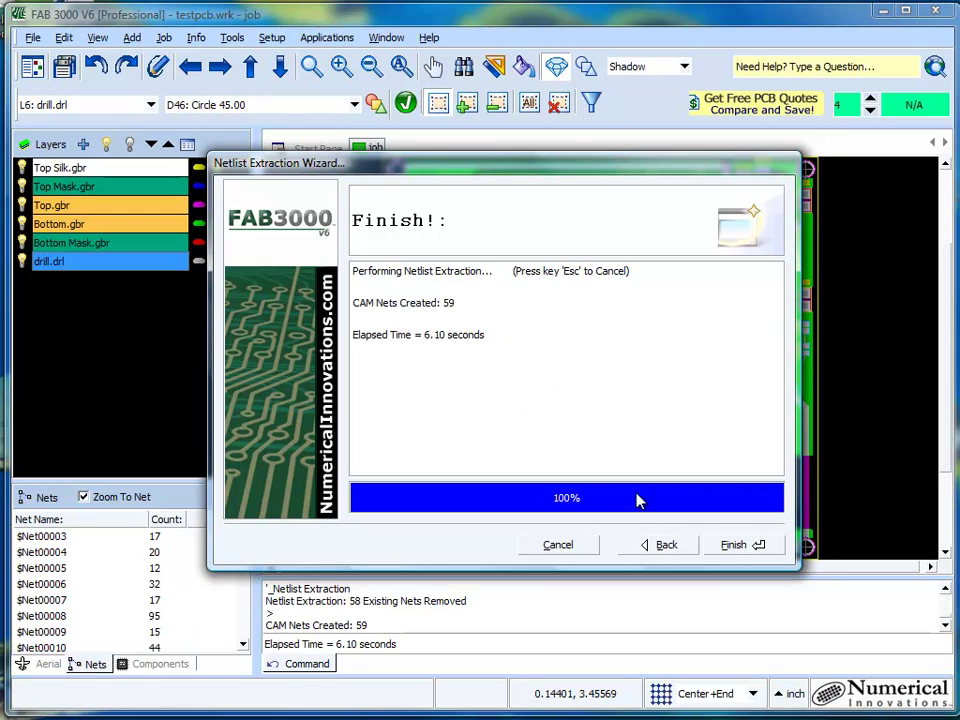
pyautogui.click(731, 546)
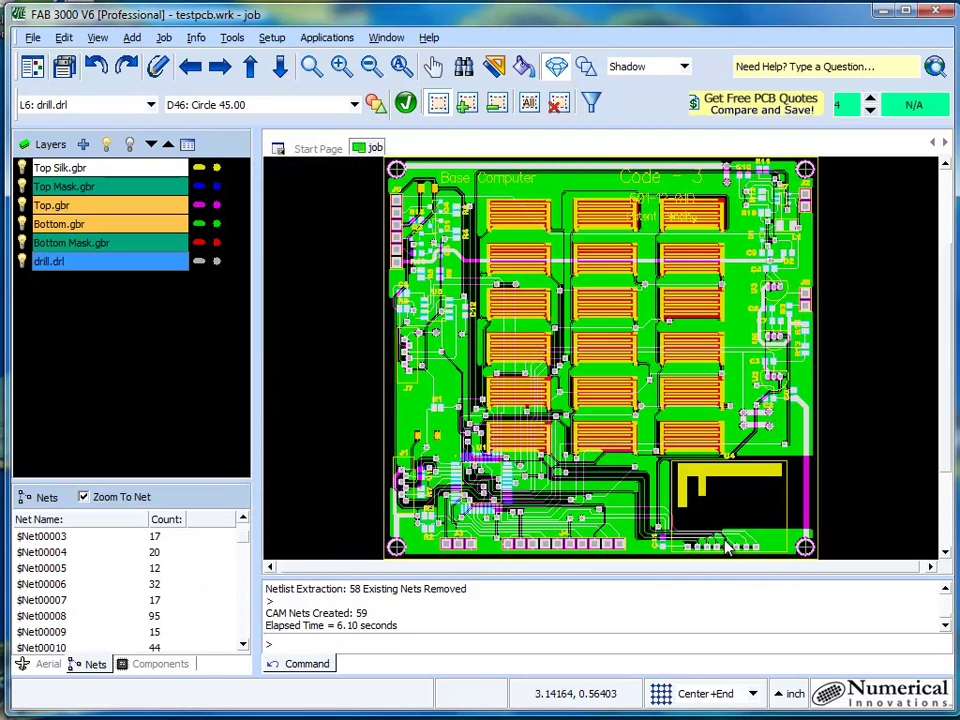
# Examine the extracted nets $Net00003, $Net00005 and $Net00006 on the board, then clear the highlight
pyautogui.click(128, 540)
pyautogui.click(129, 568)
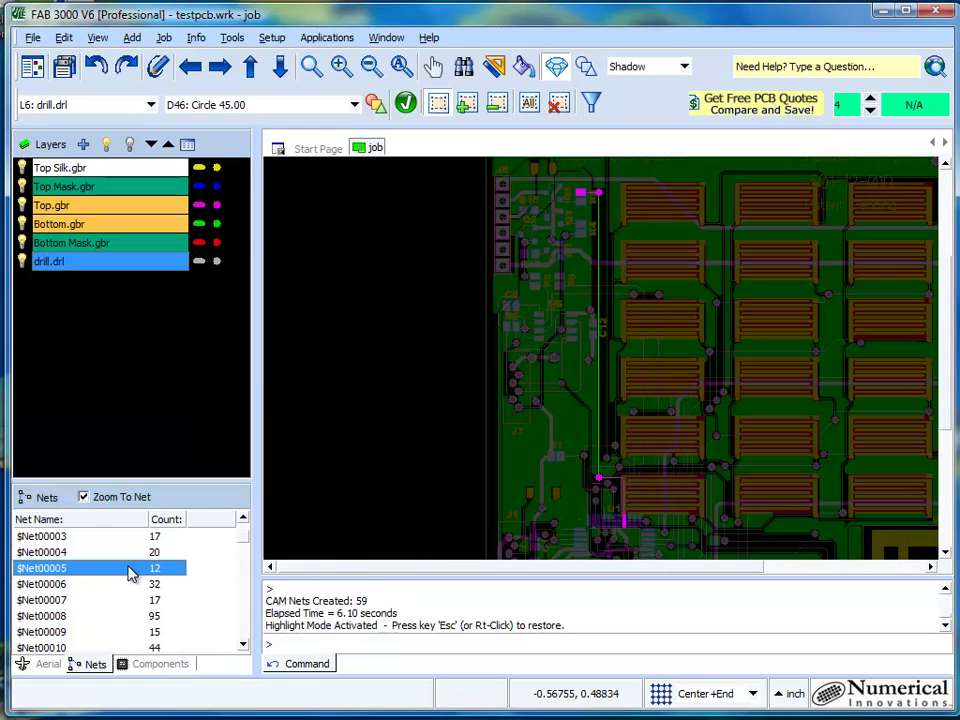
pyautogui.click(133, 586)
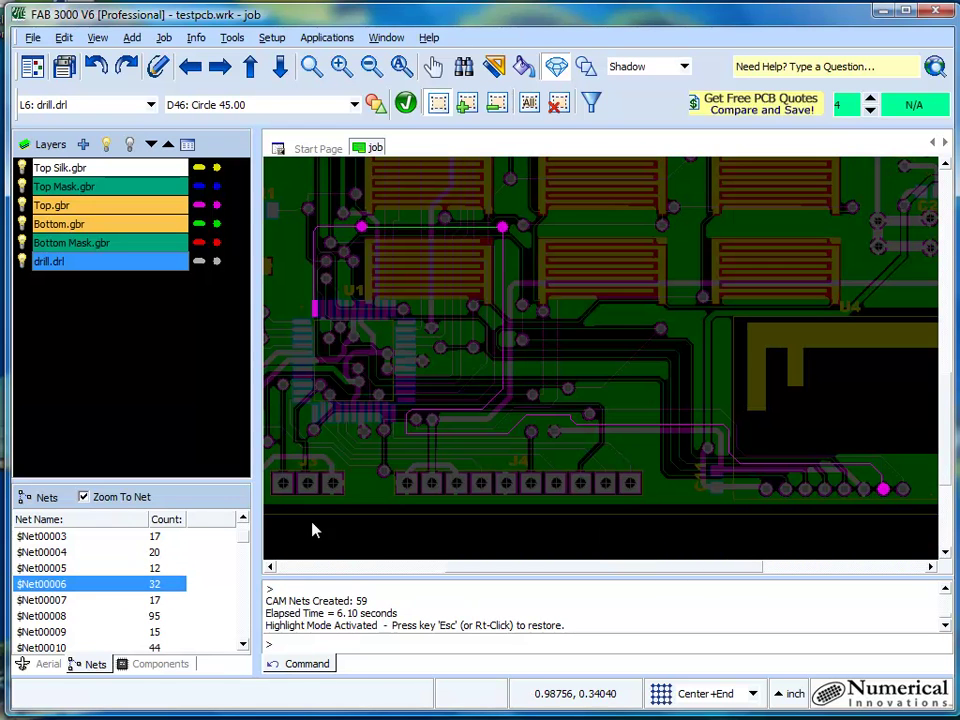
pyautogui.click(400, 66)
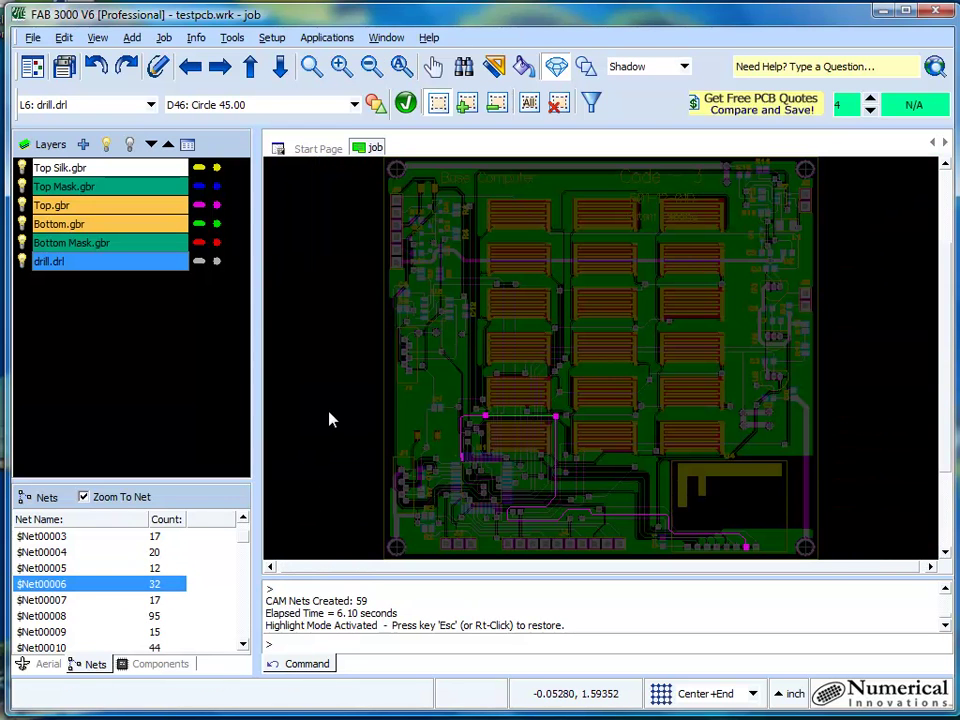
pyautogui.press('Escape')
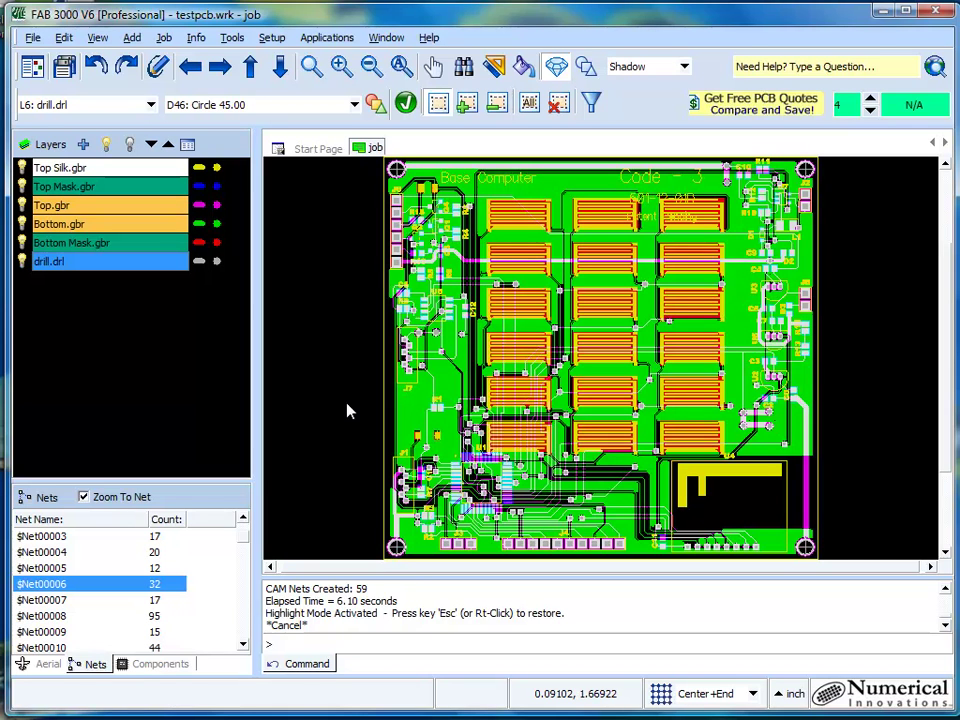
# Import the IPC-D-356/A netlist file odb_netlist from the testpcb folder as an external netlist
pyautogui.click(34, 38)
pyautogui.moveTo(75, 175)
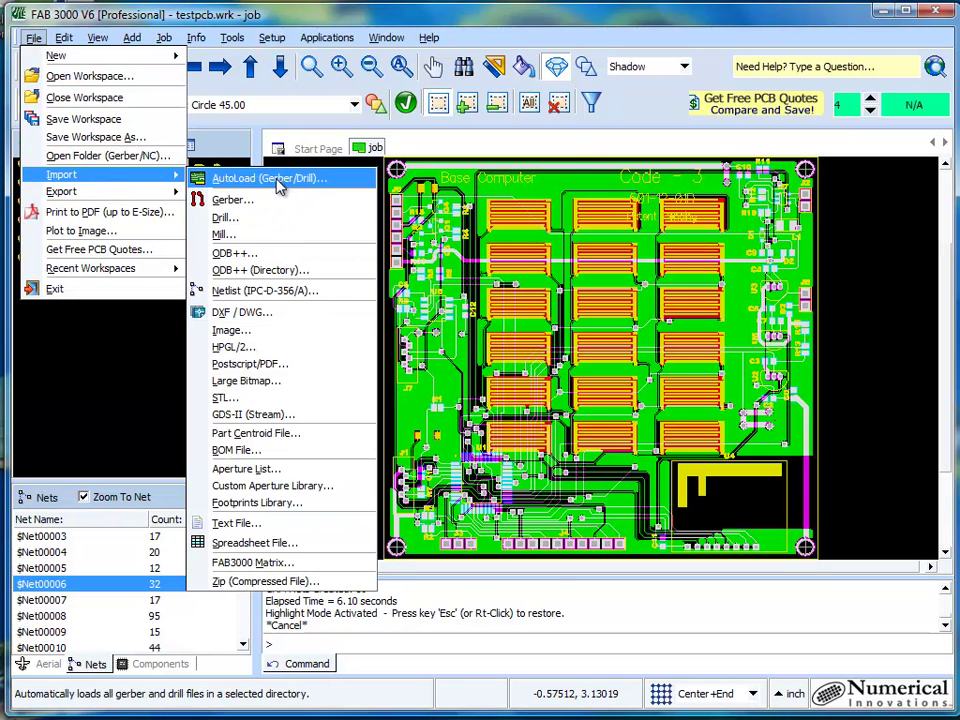
pyautogui.click(300, 290)
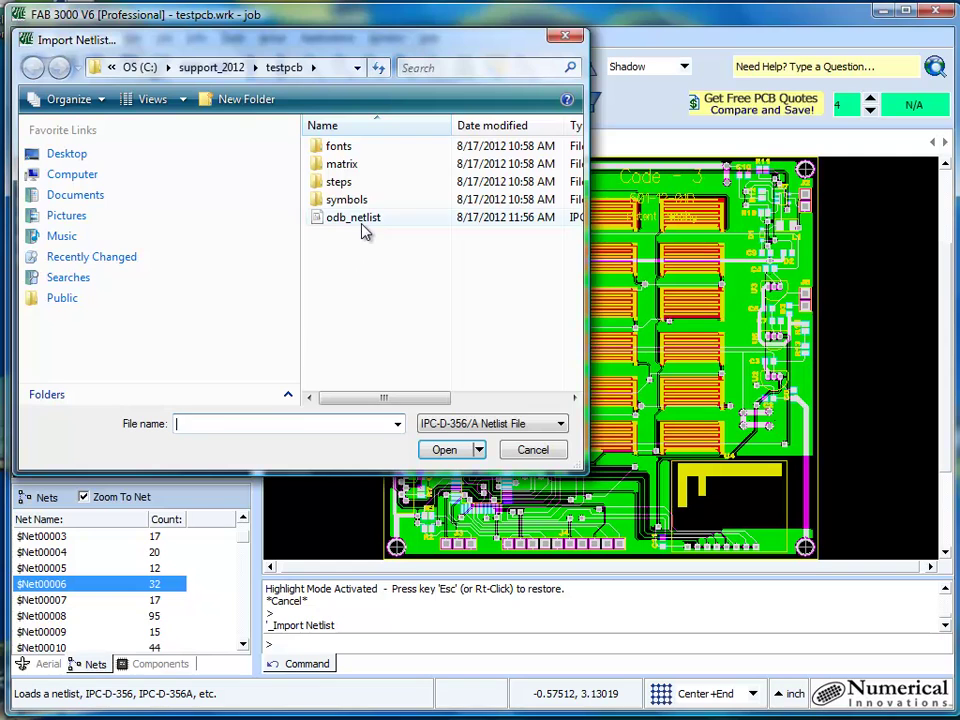
pyautogui.click(327, 220)
pyautogui.click(444, 450)
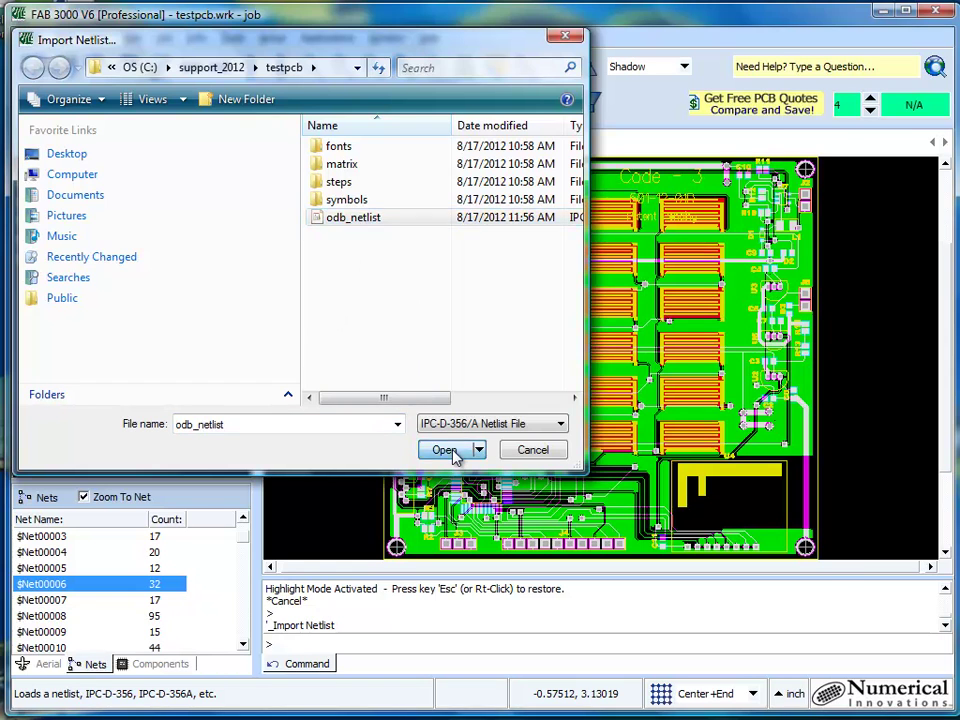
pyautogui.click(771, 572)
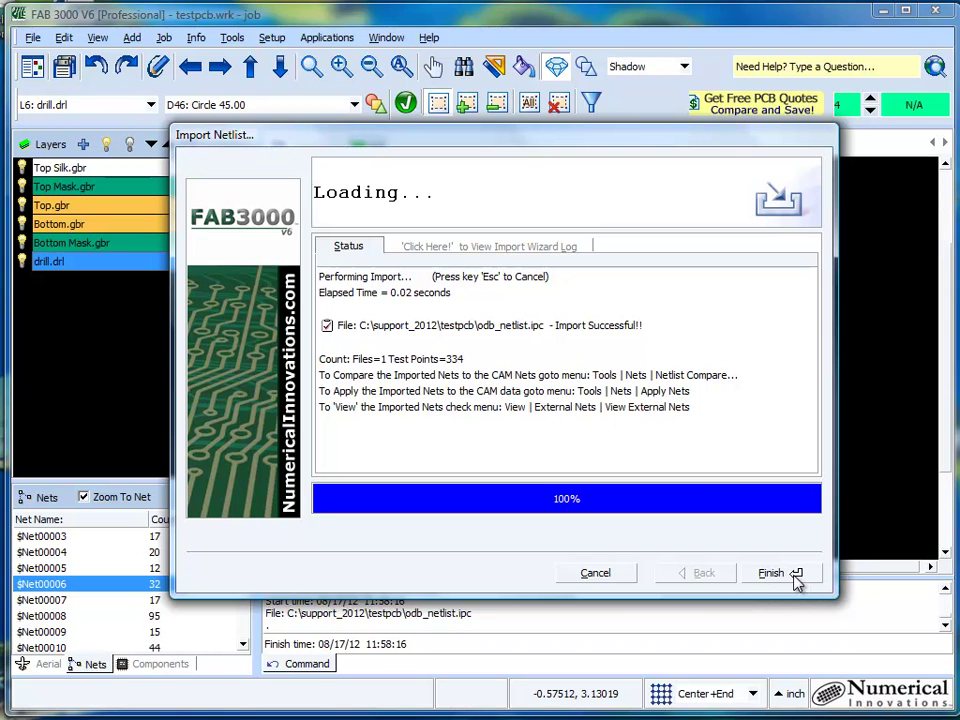
pyautogui.click(797, 576)
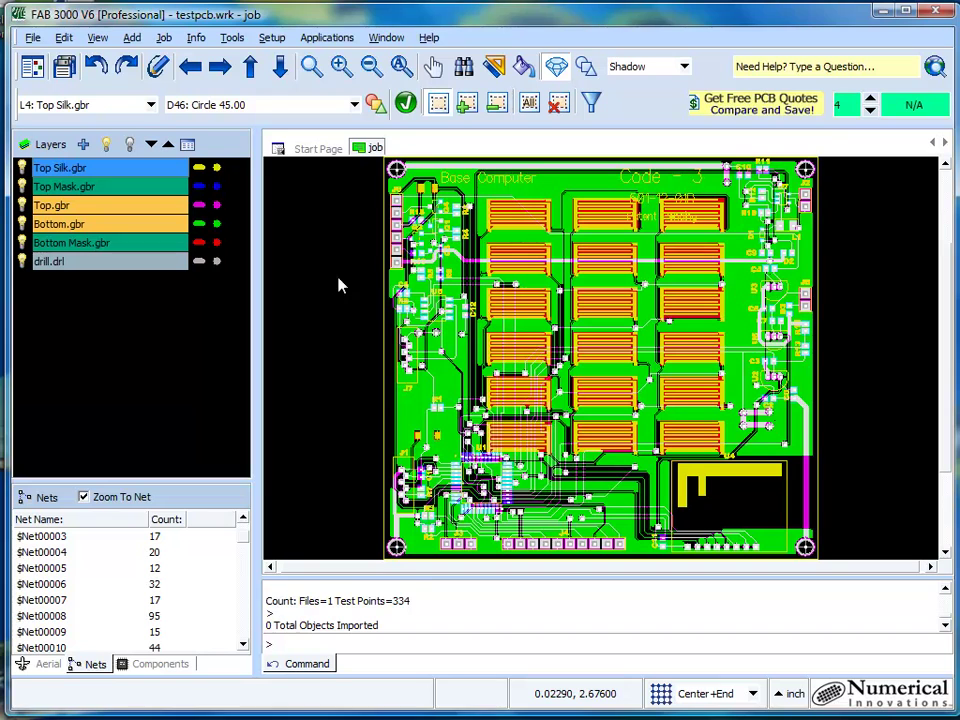
# Run Netlist Compare with checks for open nets, shorted nets, missing copper locations and missing external nets, and bring up the detected violations
pyautogui.click(231, 40)
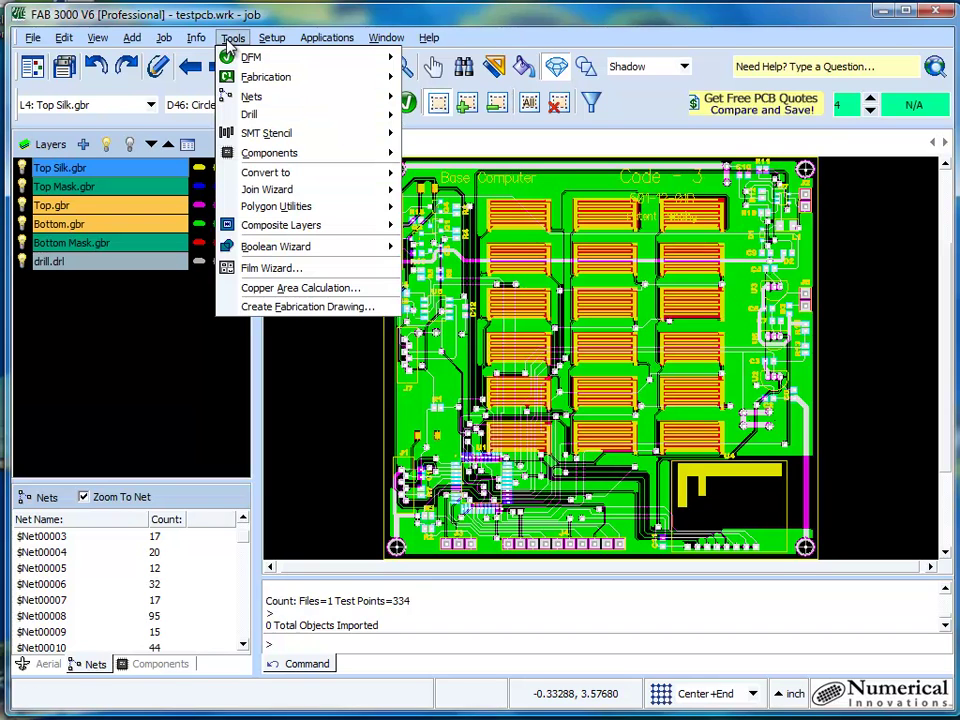
pyautogui.moveTo(273, 96)
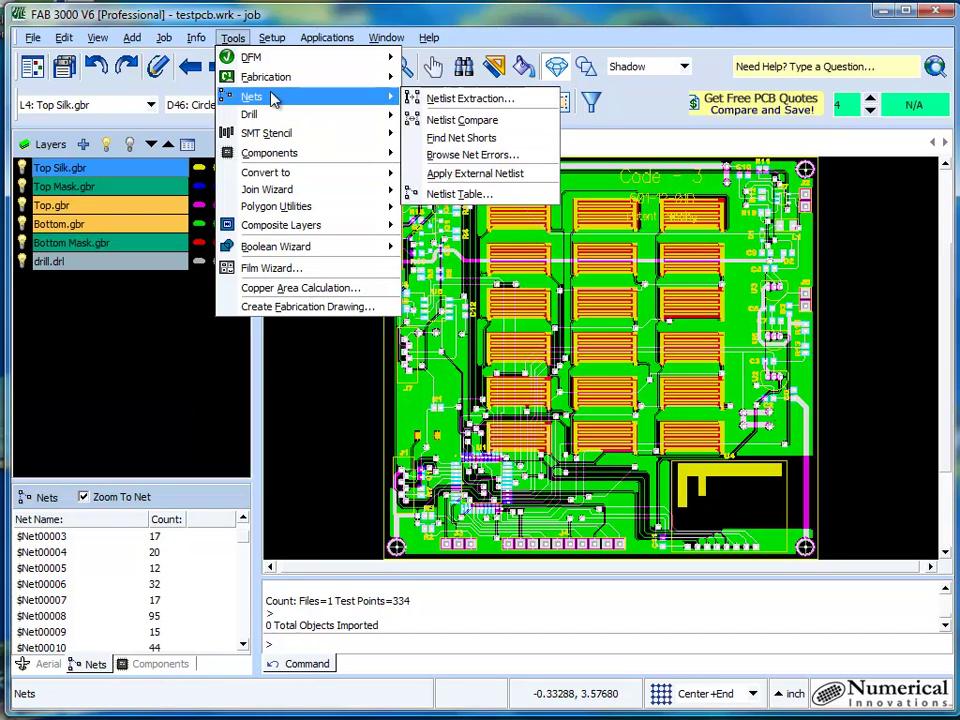
pyautogui.click(465, 120)
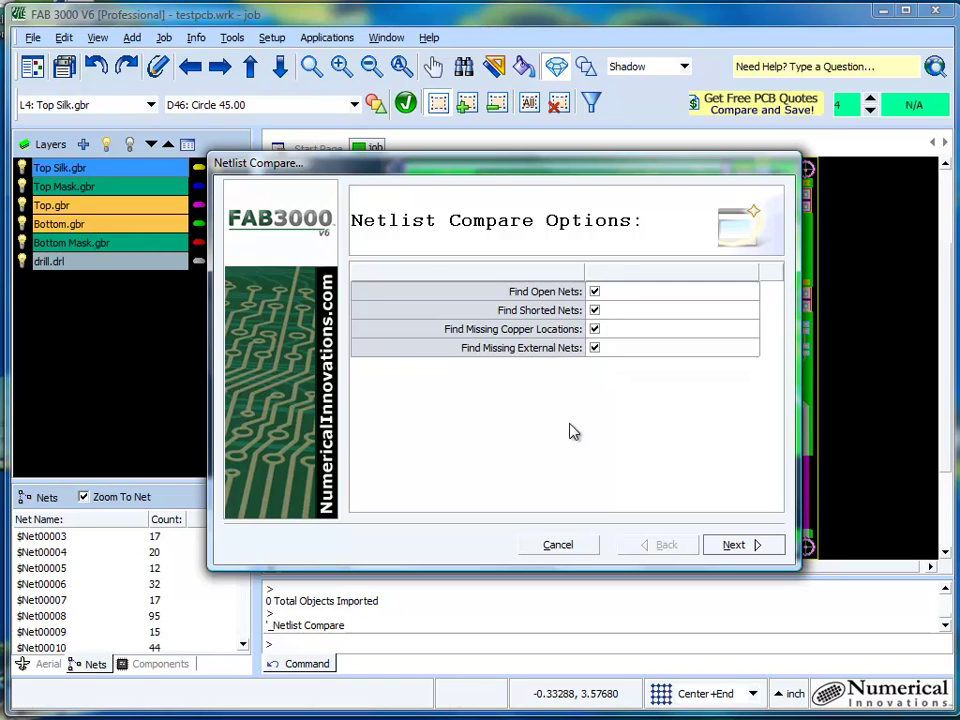
pyautogui.click(731, 550)
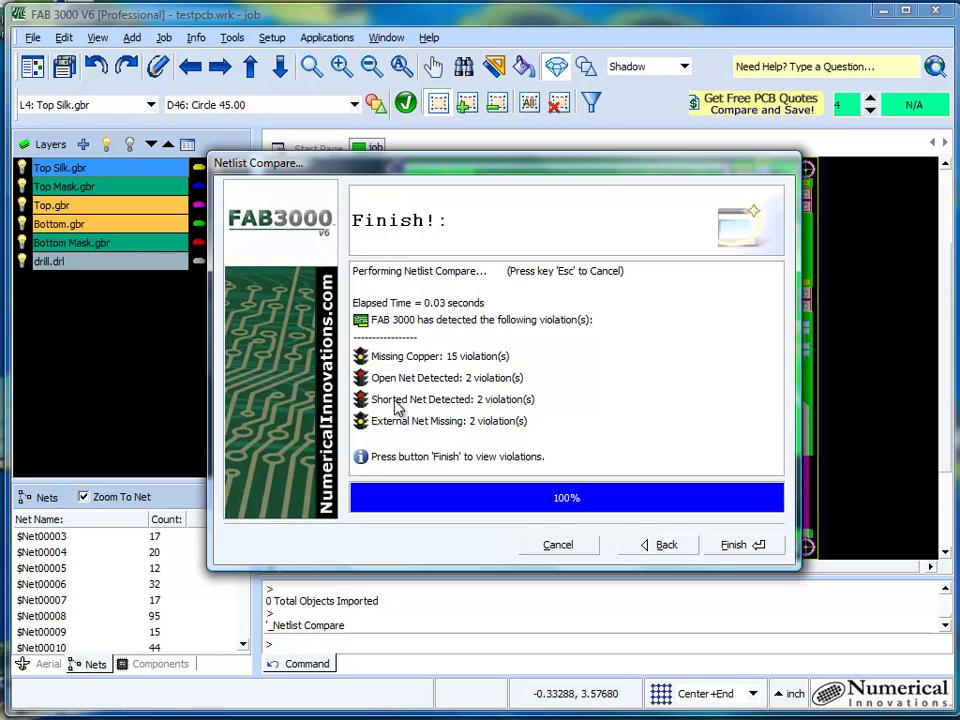
pyautogui.click(731, 548)
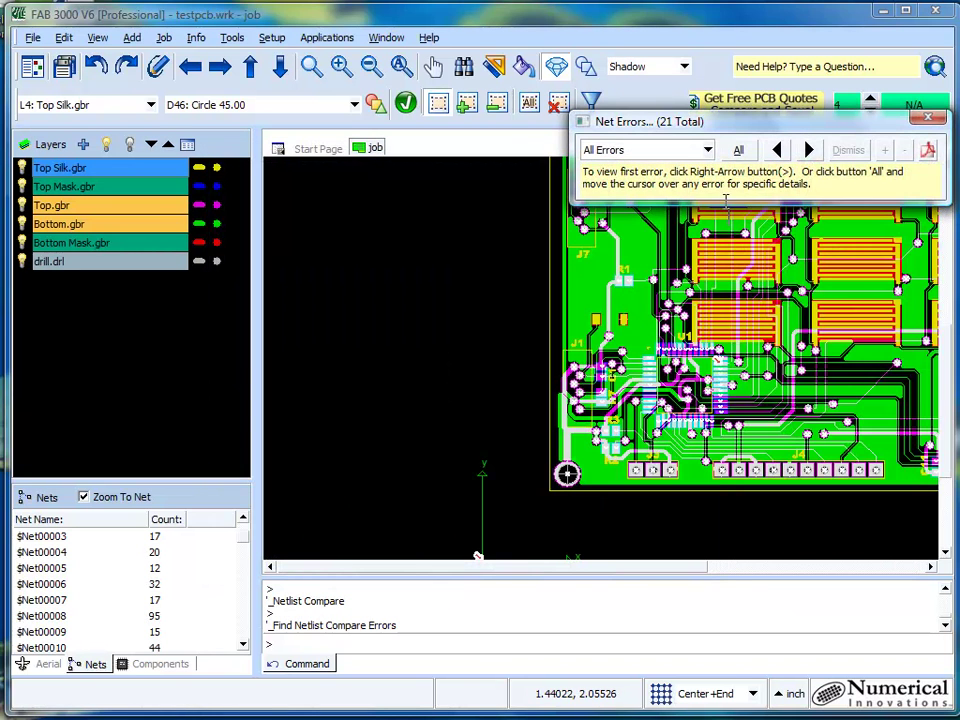
# Filter the net errors to Open Net Detected and examine both open-net locations up close
pyautogui.click(708, 151)
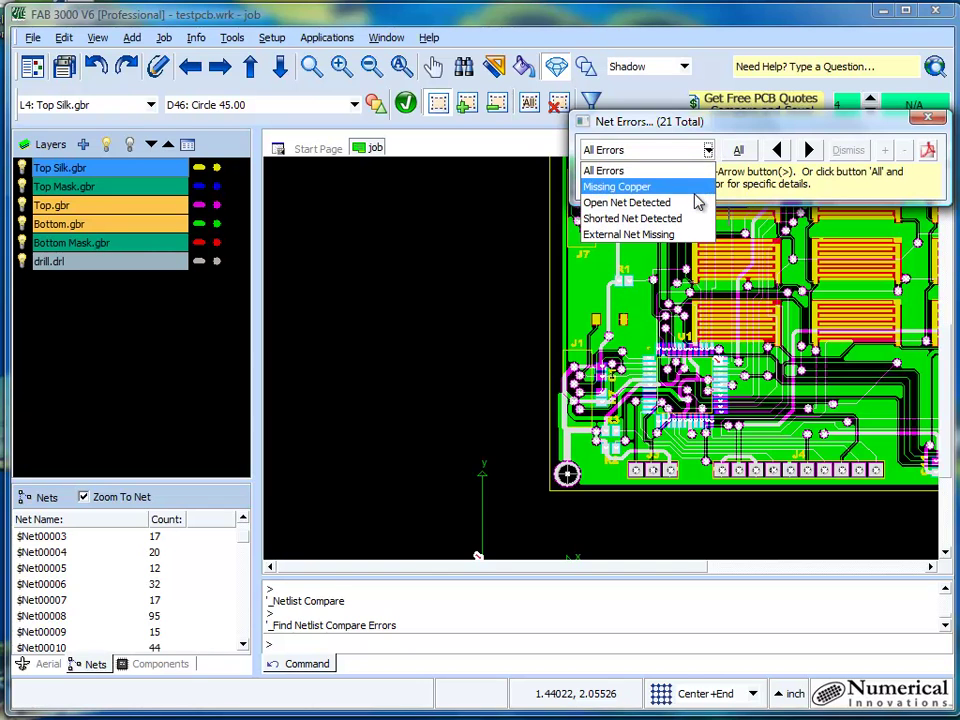
pyautogui.click(650, 202)
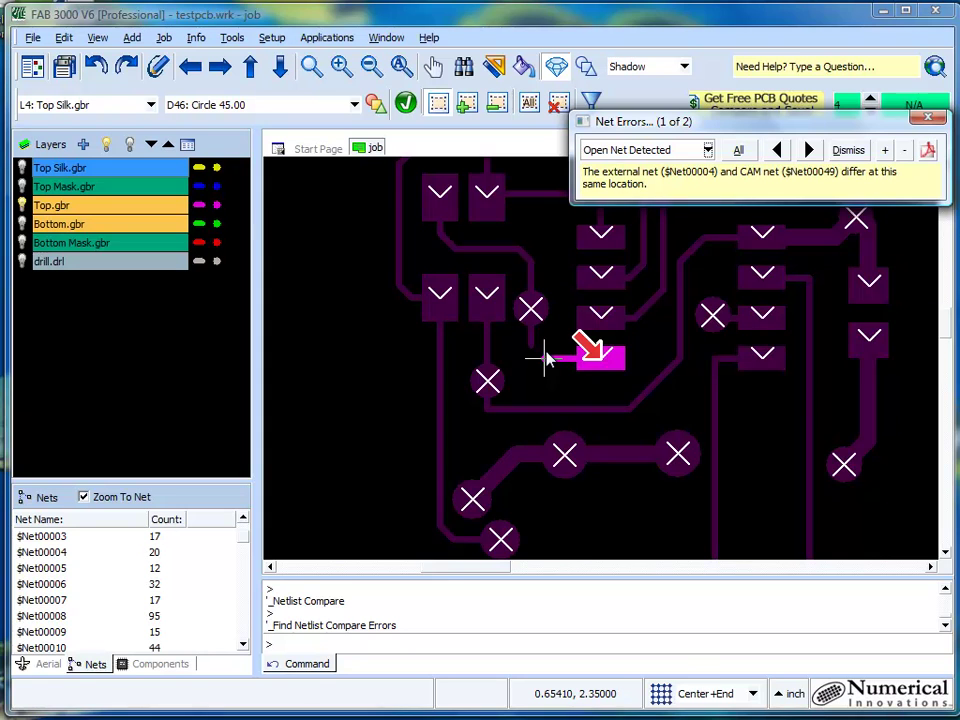
pyautogui.scroll(2, 546, 359)
pyautogui.scroll(2, 546, 359)
pyautogui.scroll(-2, 542, 336)
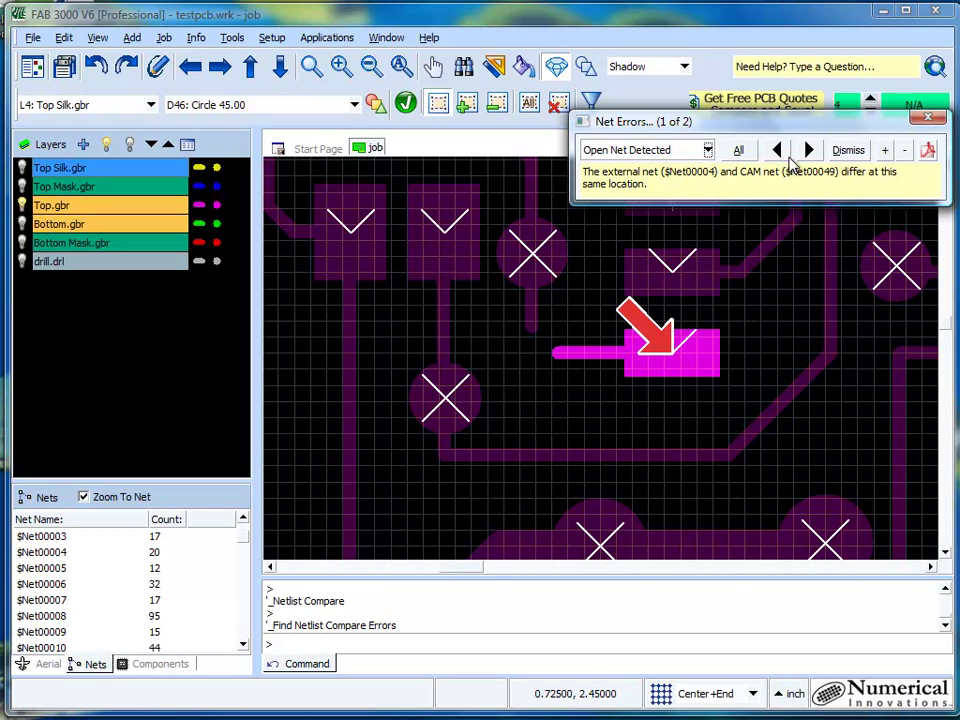
pyautogui.click(810, 151)
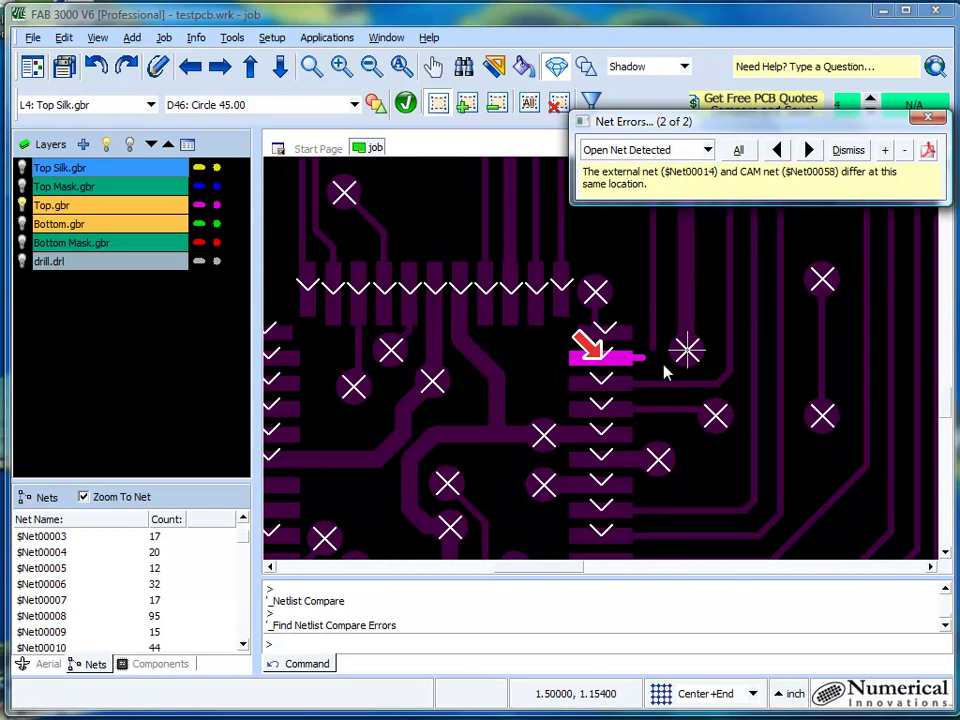
pyautogui.scroll(2, 655, 367)
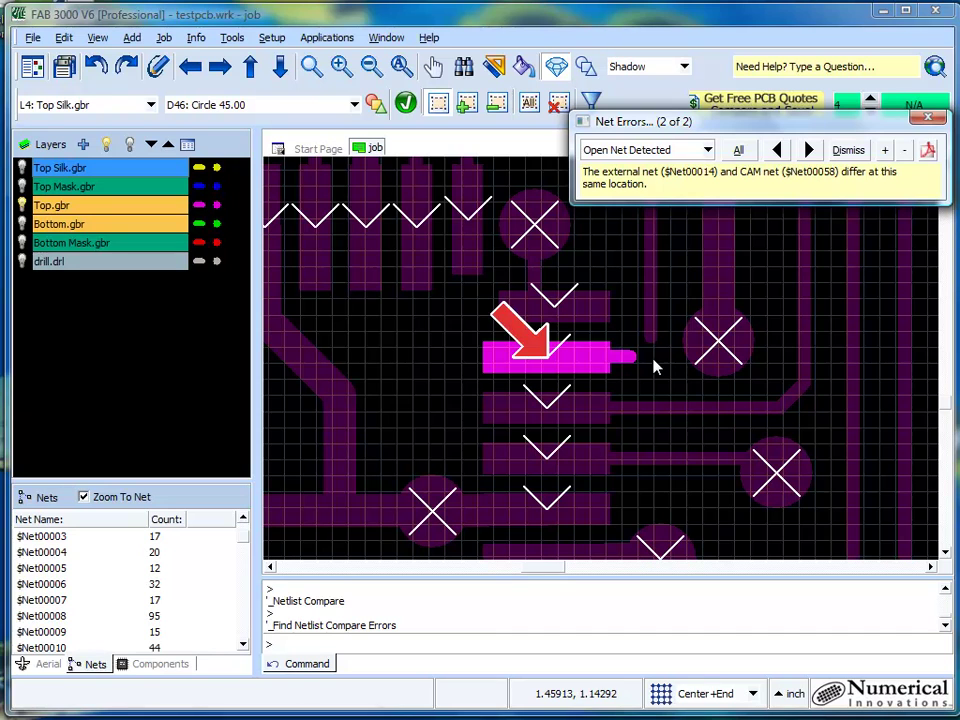
# Filter the net errors to Shorted Net Detected and examine the first shorted location
pyautogui.click(708, 150)
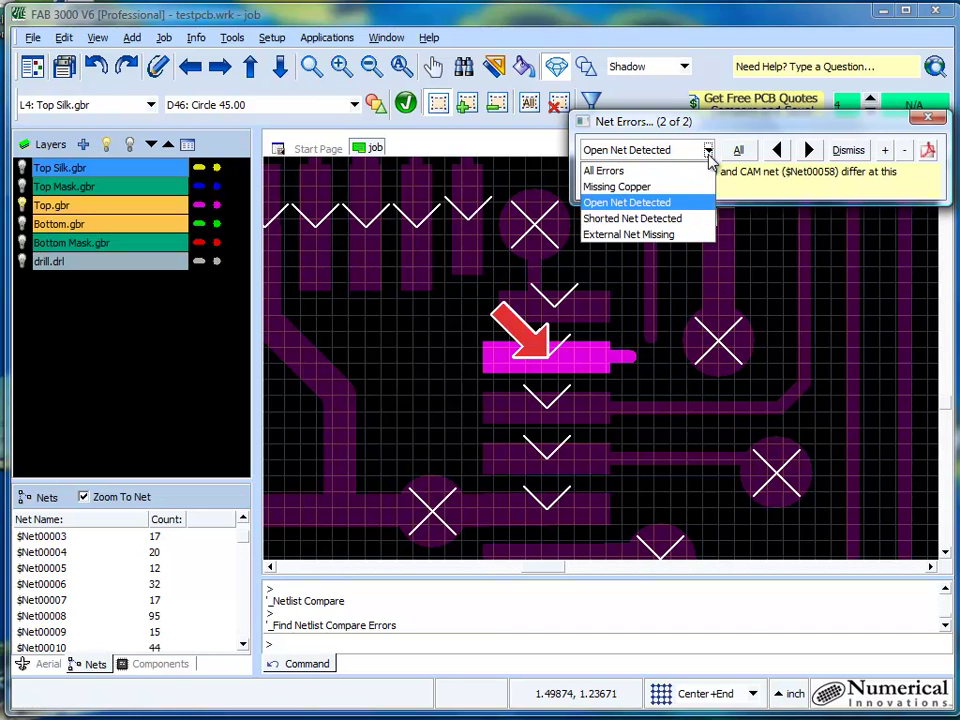
pyautogui.click(690, 220)
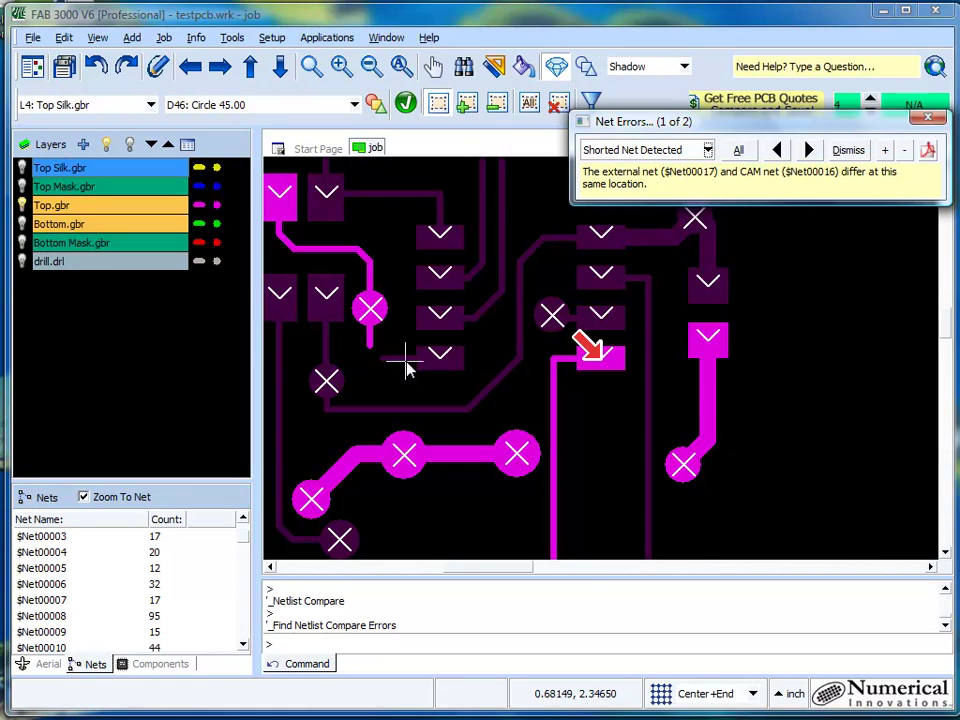
pyautogui.scroll(-2, 412, 369)
pyautogui.scroll(2, 563, 370)
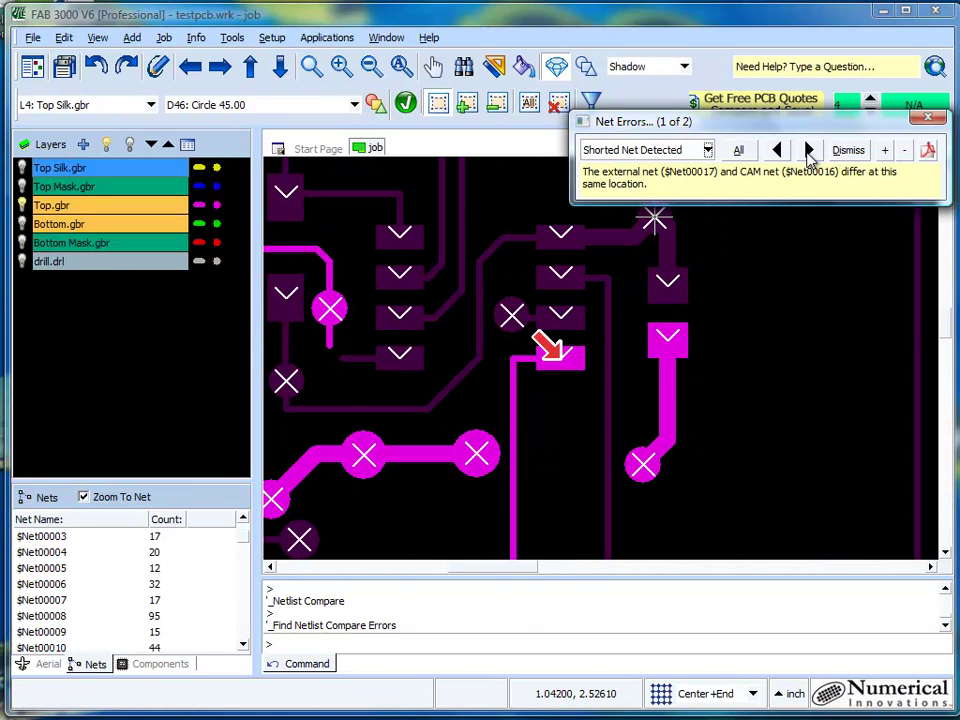
# Examine the second shorted-net error, following its horizontal trace to the round pad in the copper pour, and show the whole board
pyautogui.click(806, 151)
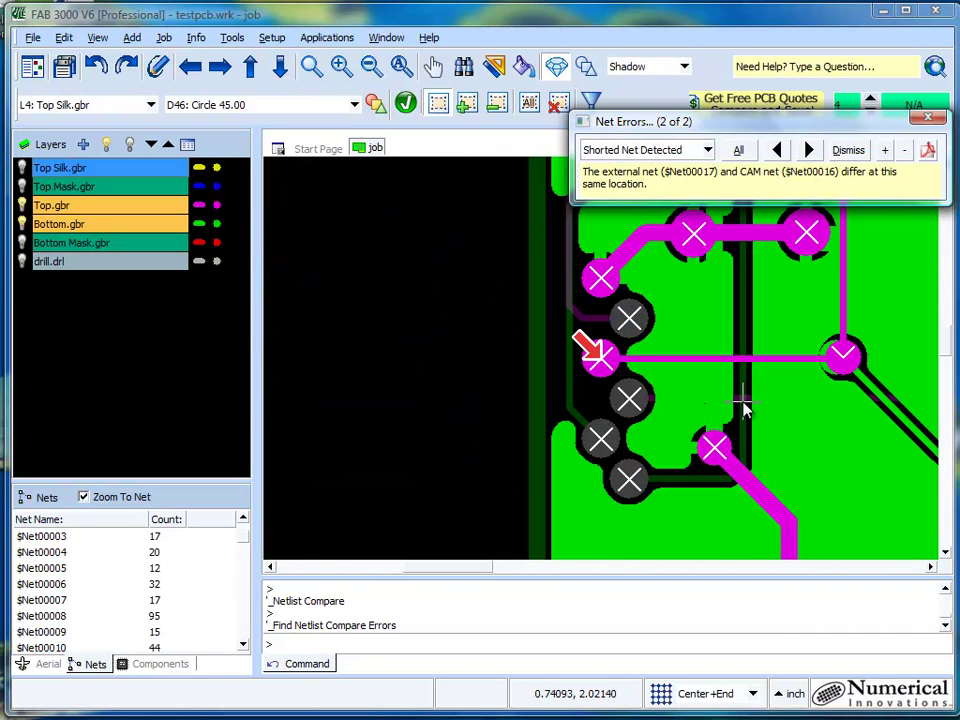
pyautogui.moveTo(725, 360); pyautogui.dragTo(592, 412, button='middle')
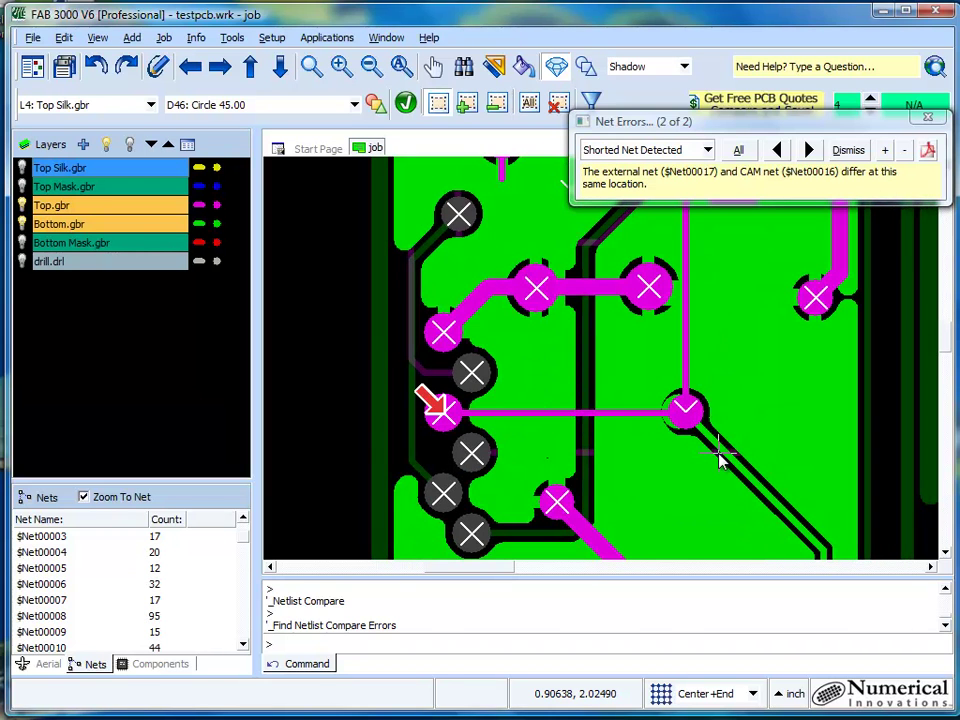
pyautogui.scroll(-5, 718, 455)
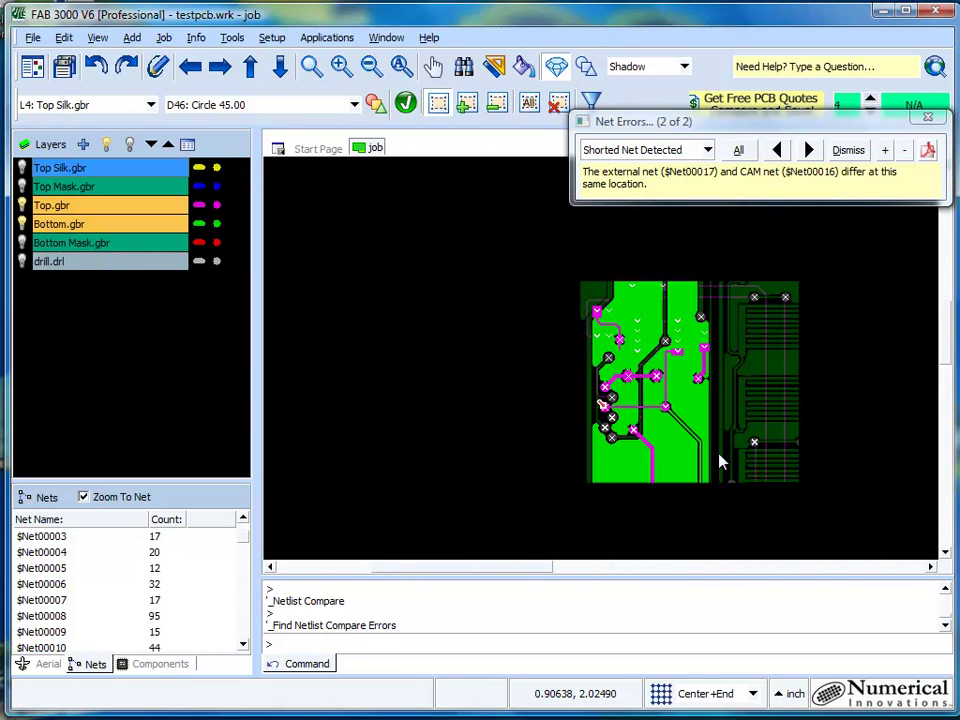
pyautogui.scroll(2, 730, 430)
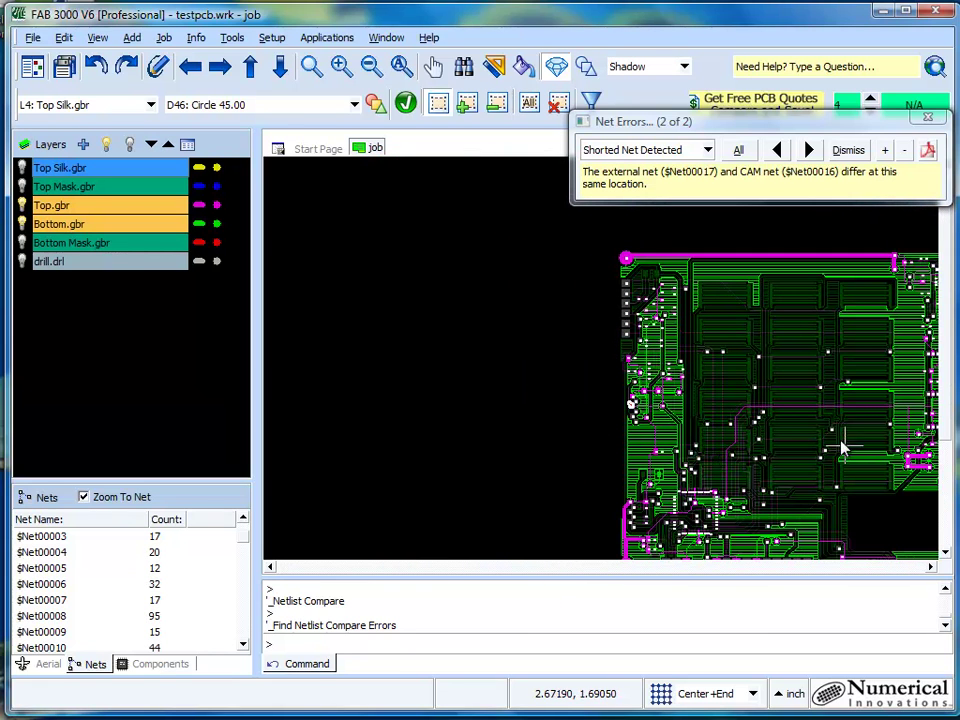
pyautogui.scroll(3, 662, 418)
pyautogui.scroll(2, 566, 405)
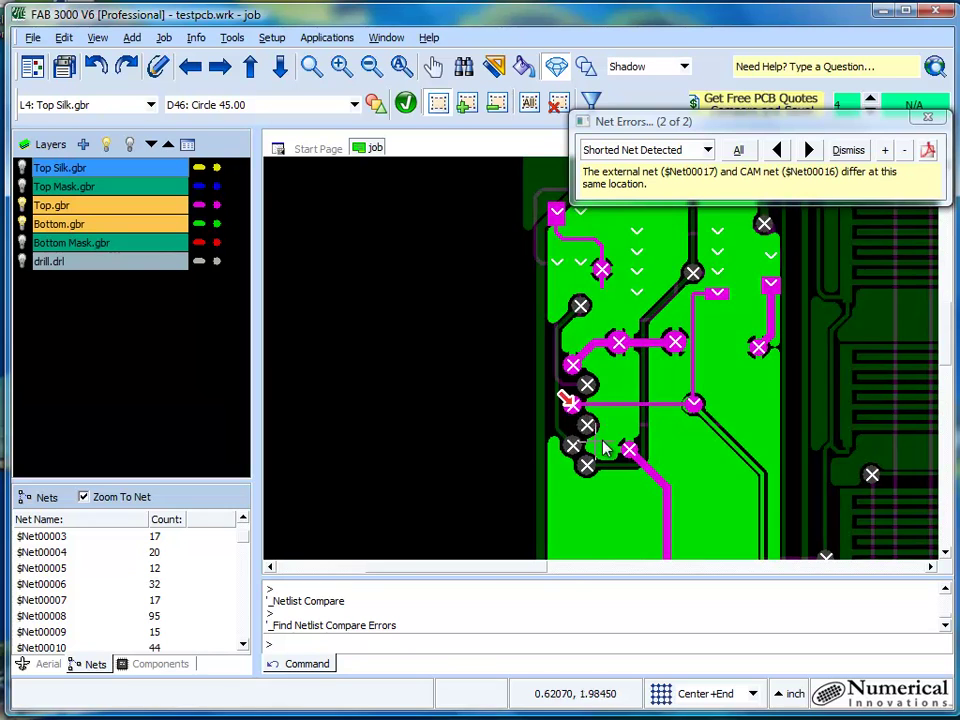
pyautogui.scroll(2, 562, 408)
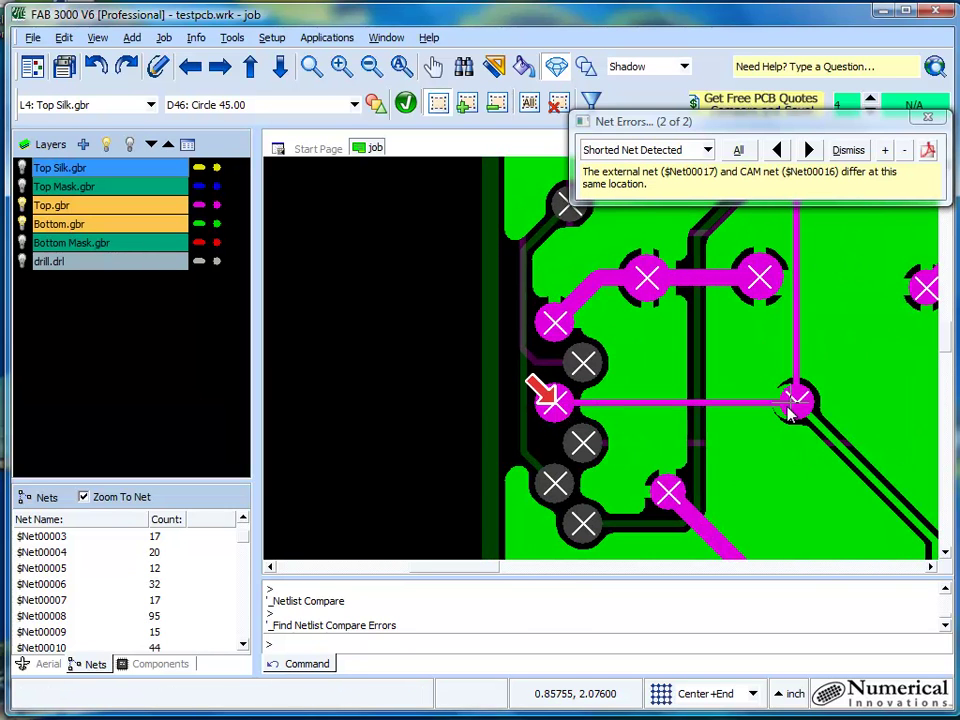
pyautogui.scroll(3, 795, 402)
pyautogui.scroll(1, 805, 408)
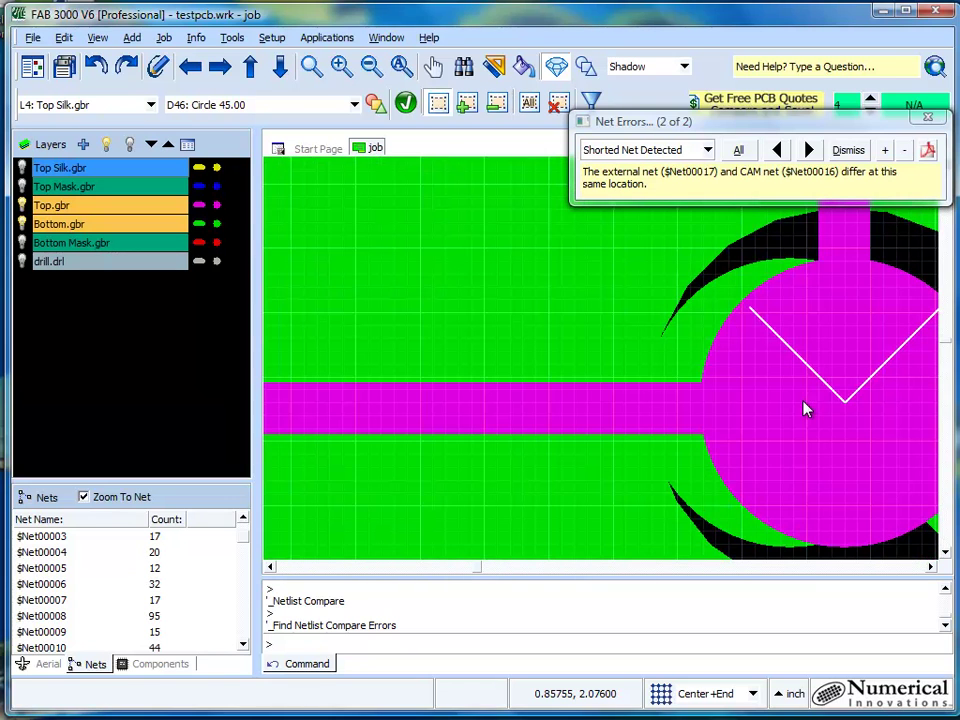
pyautogui.scroll(-1, 688, 320)
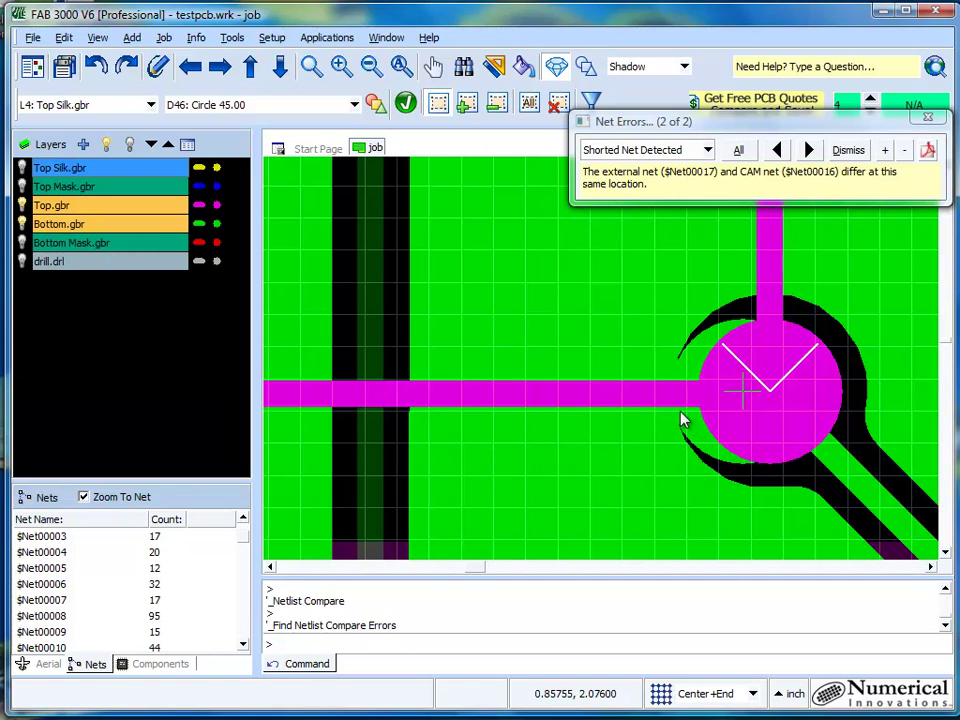
pyautogui.scroll(-2, 681, 420)
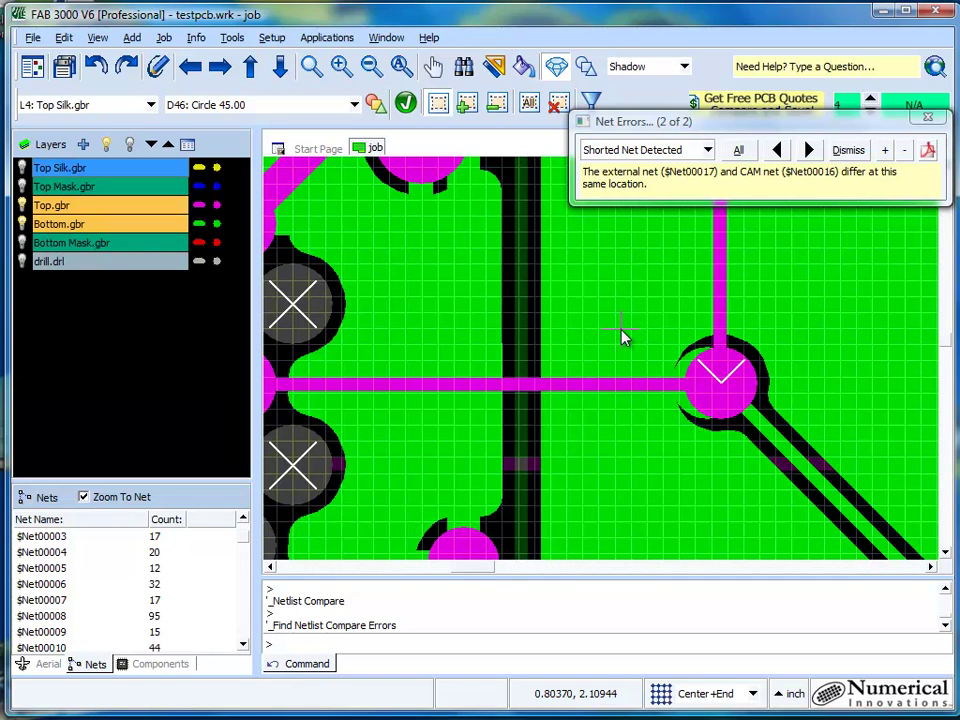
pyautogui.click(402, 66)
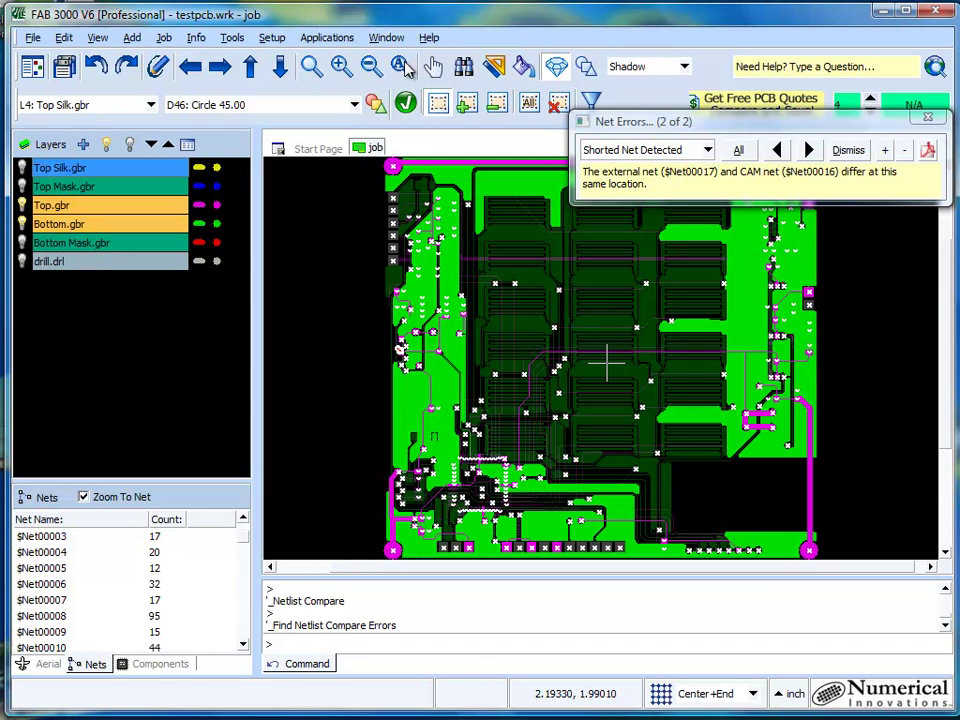
pyautogui.click(860, 718)
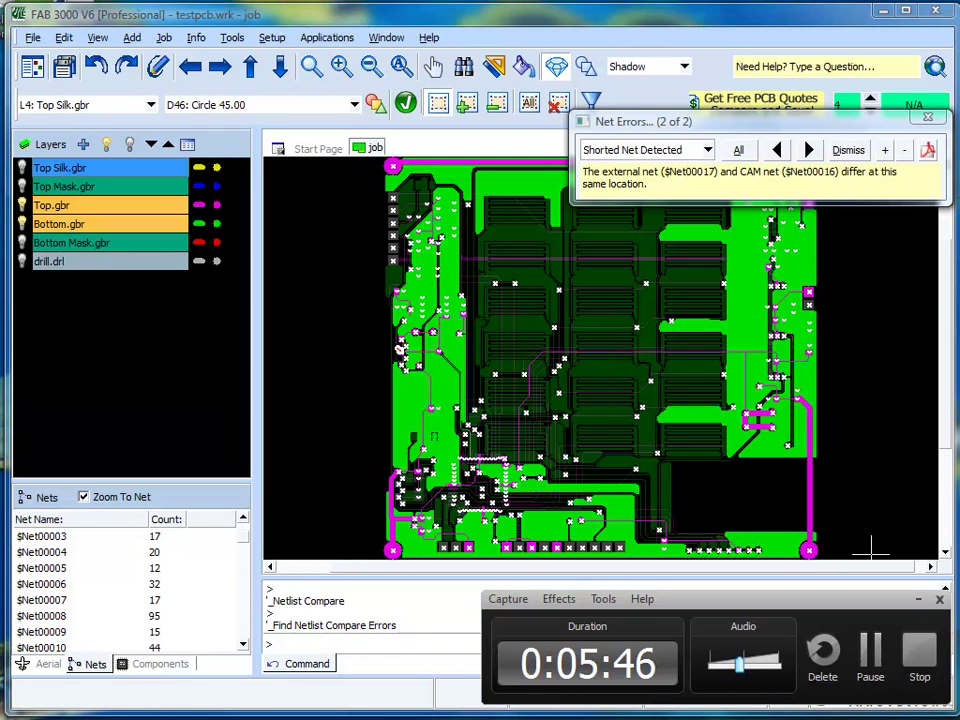